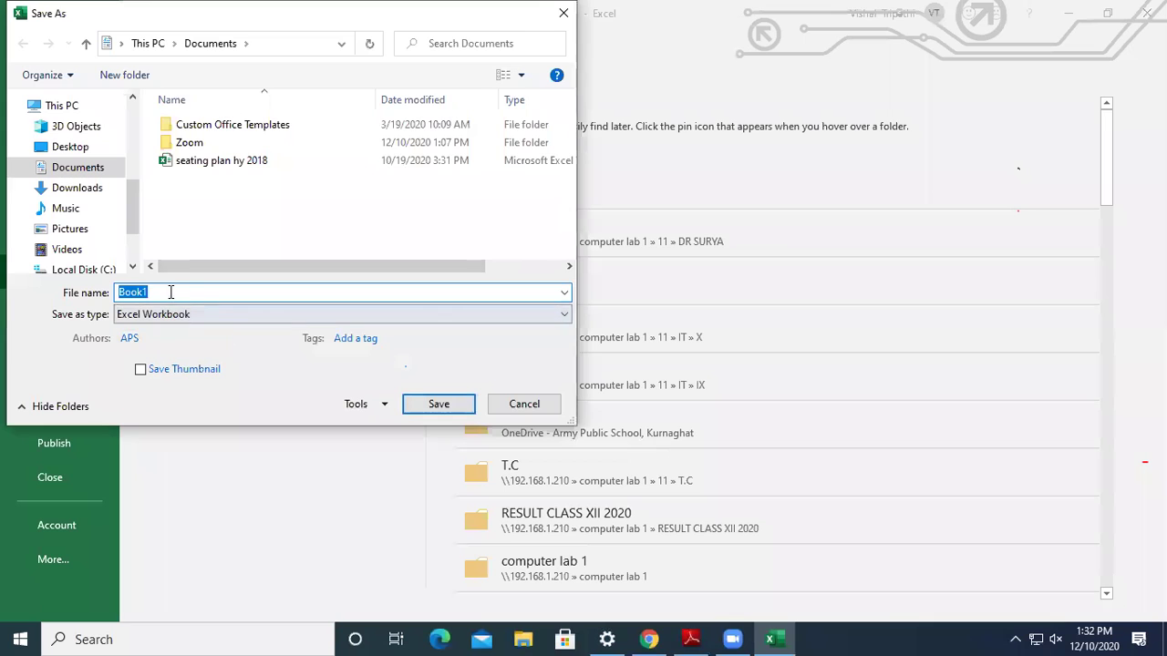
Step: Save the workbook to the Desktop folder under the file name file1
click(82, 153)
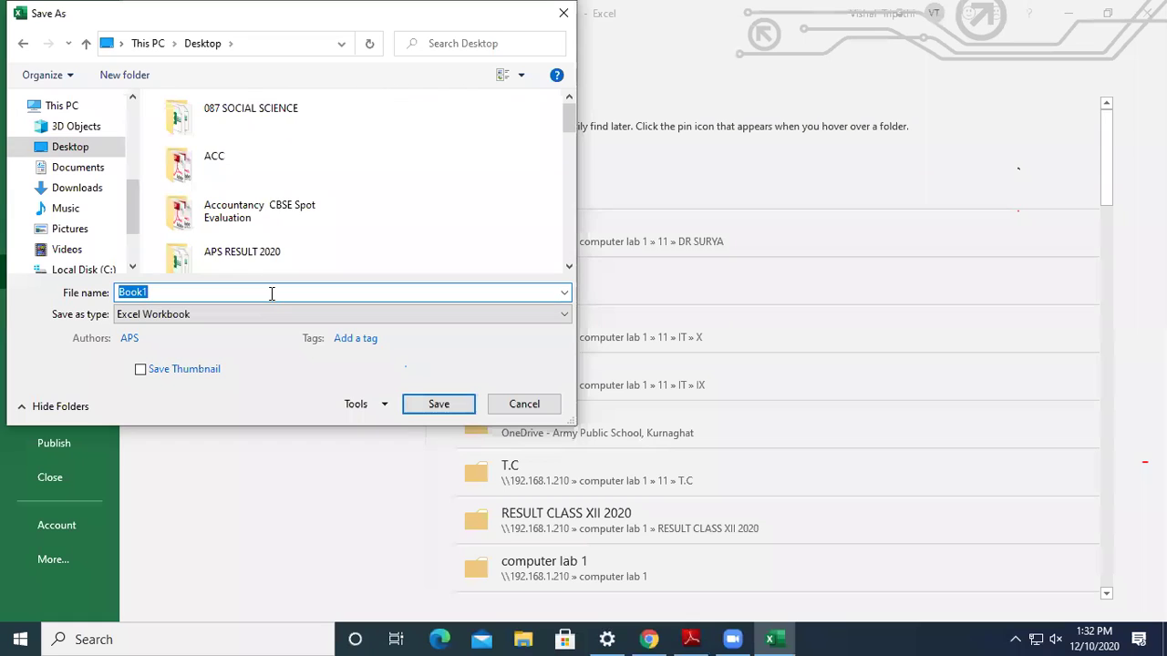
text(file1)
click(439, 404)
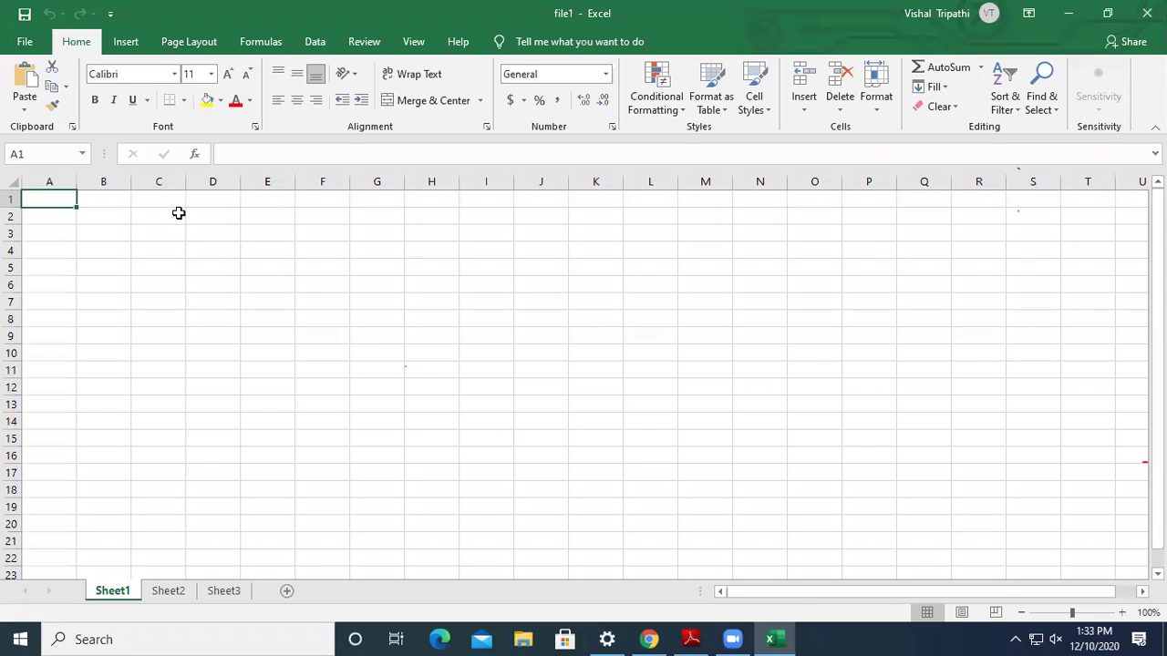
click(26, 19)
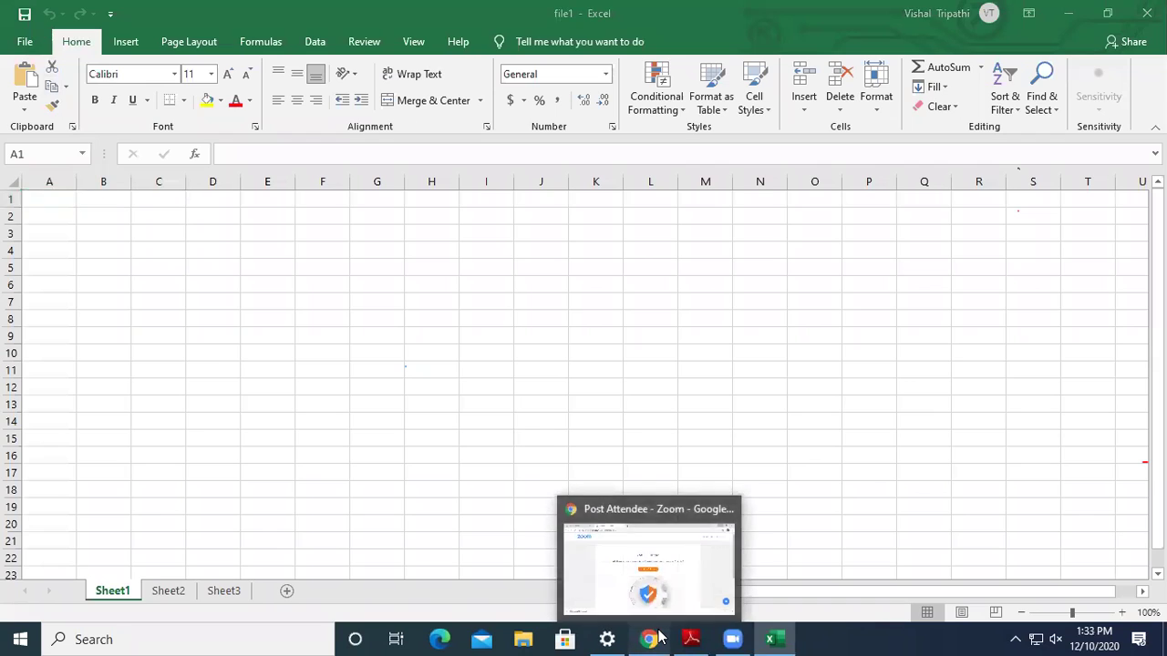
Step: Switch to the MS Excel 2010 PDF in Adobe Reader and read the section on renaming a worksheet
click(663, 555)
click(690, 639)
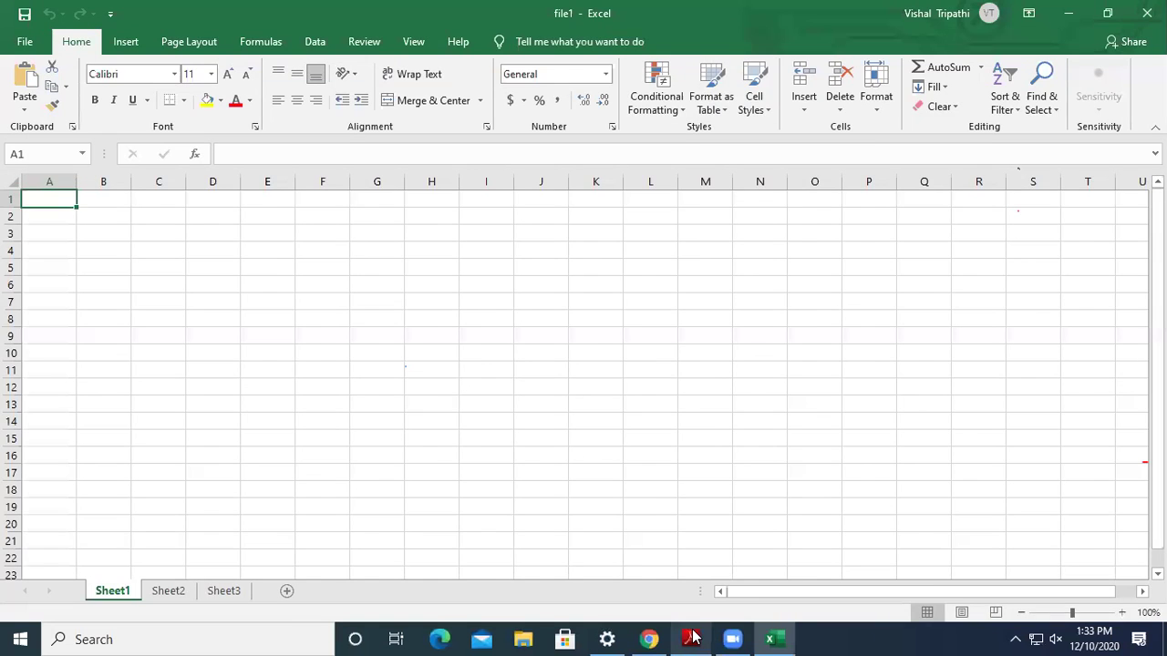
scroll(484, 420, down, 2)
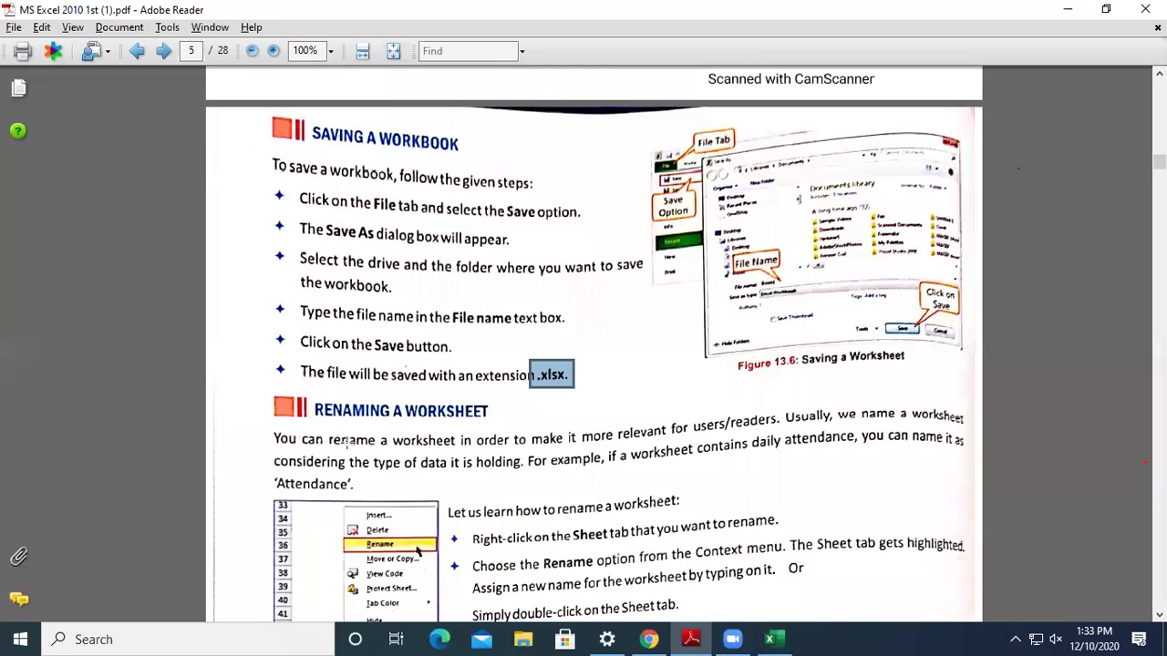
scroll(493, 377, down, 2)
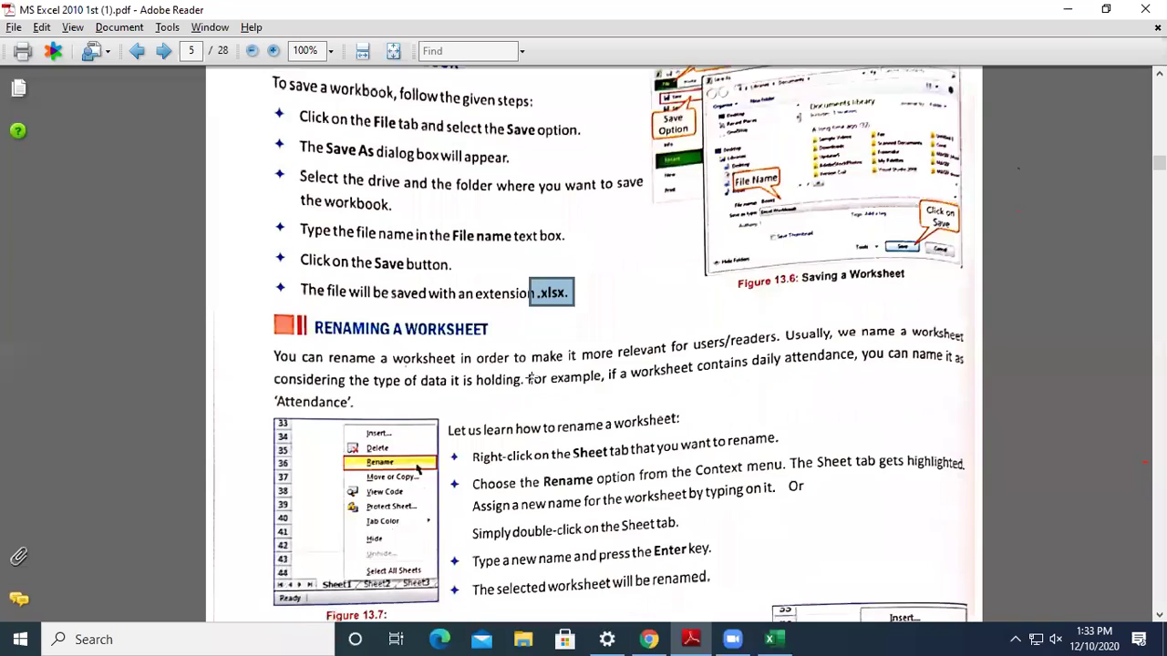
scroll(531, 377, down, 2)
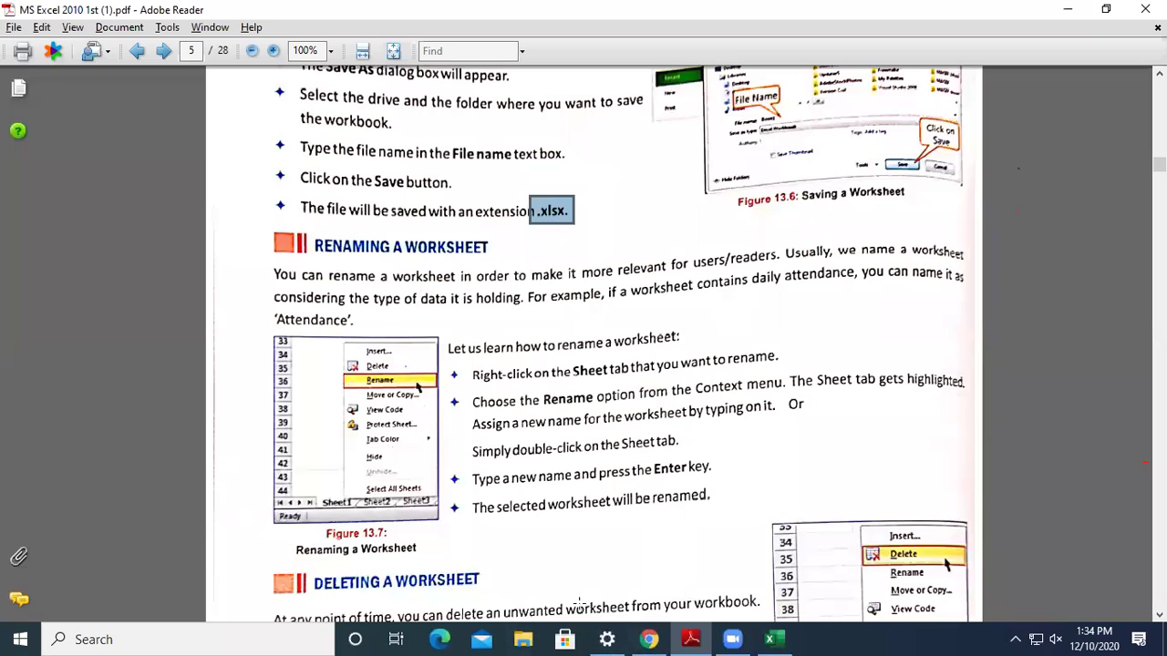
Step: Switch back to the Excel workbook and rename the Sheet3 worksheet as attan
click(771, 639)
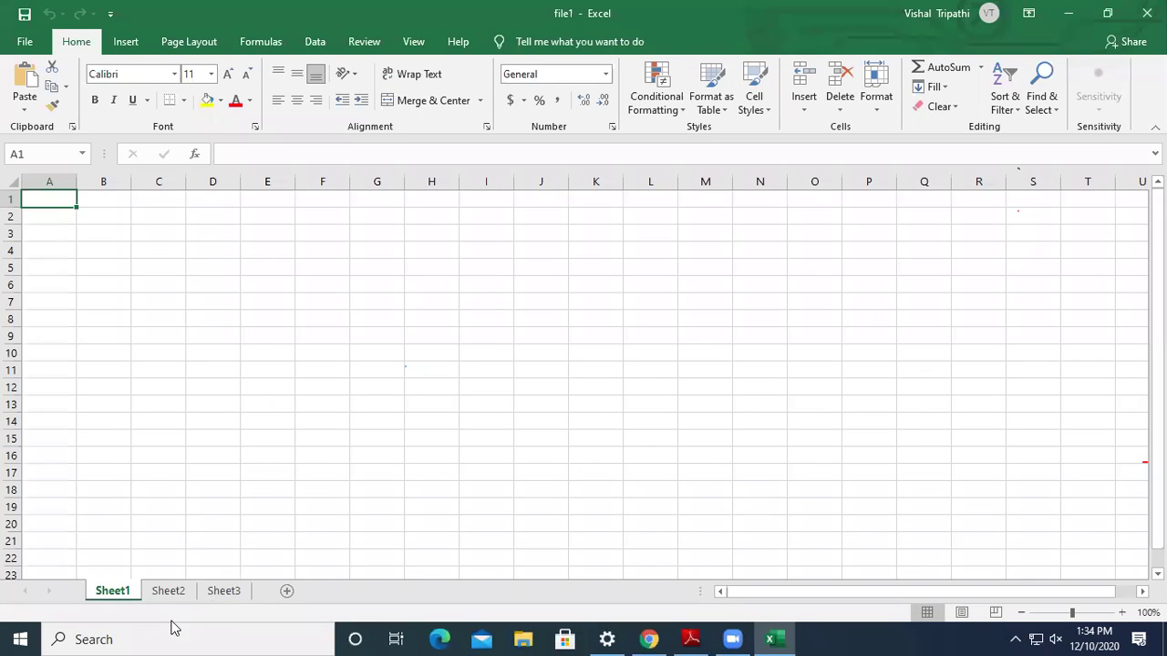
right_click(238, 594)
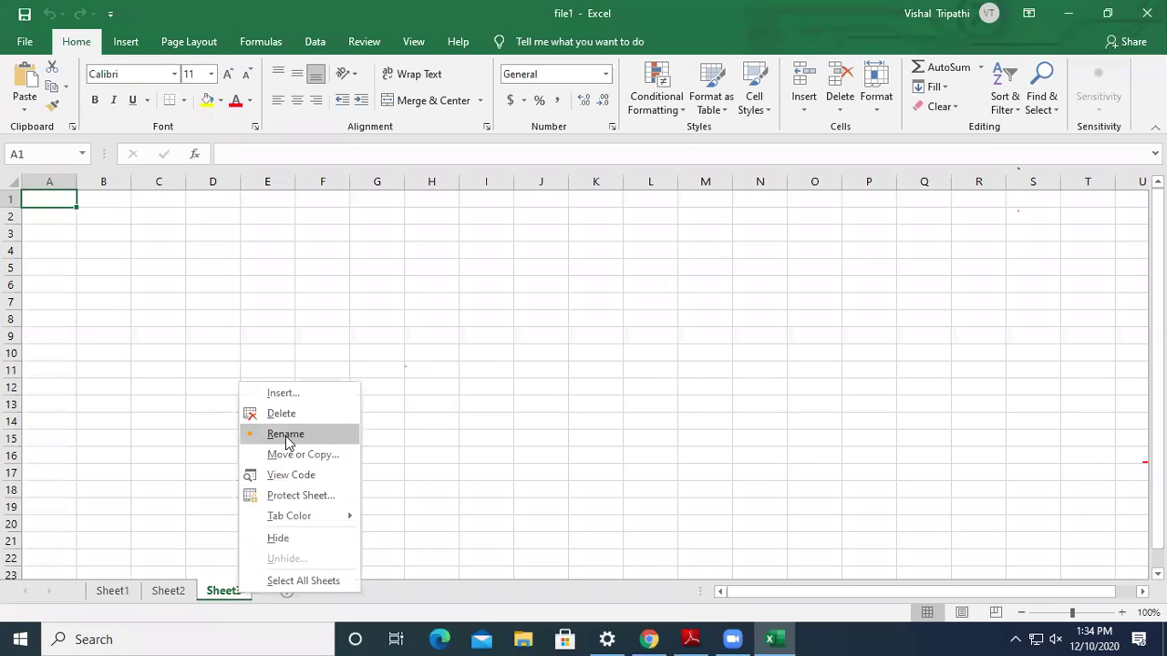
click(285, 435)
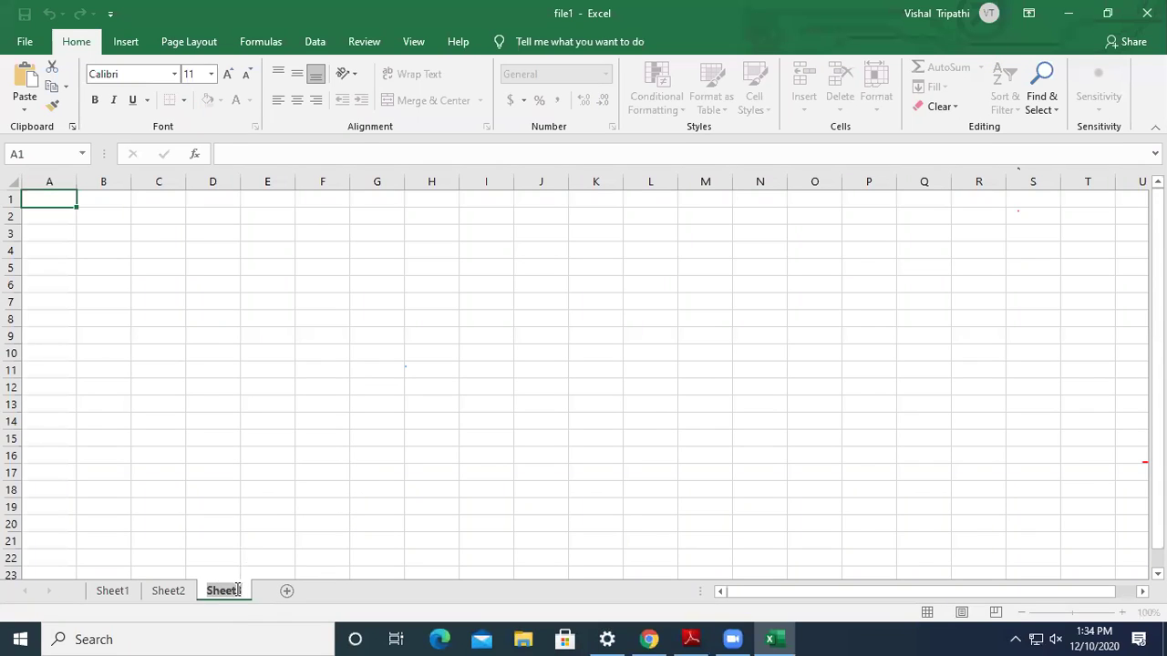
key(BackSpace)
text(attan)
key(Return)
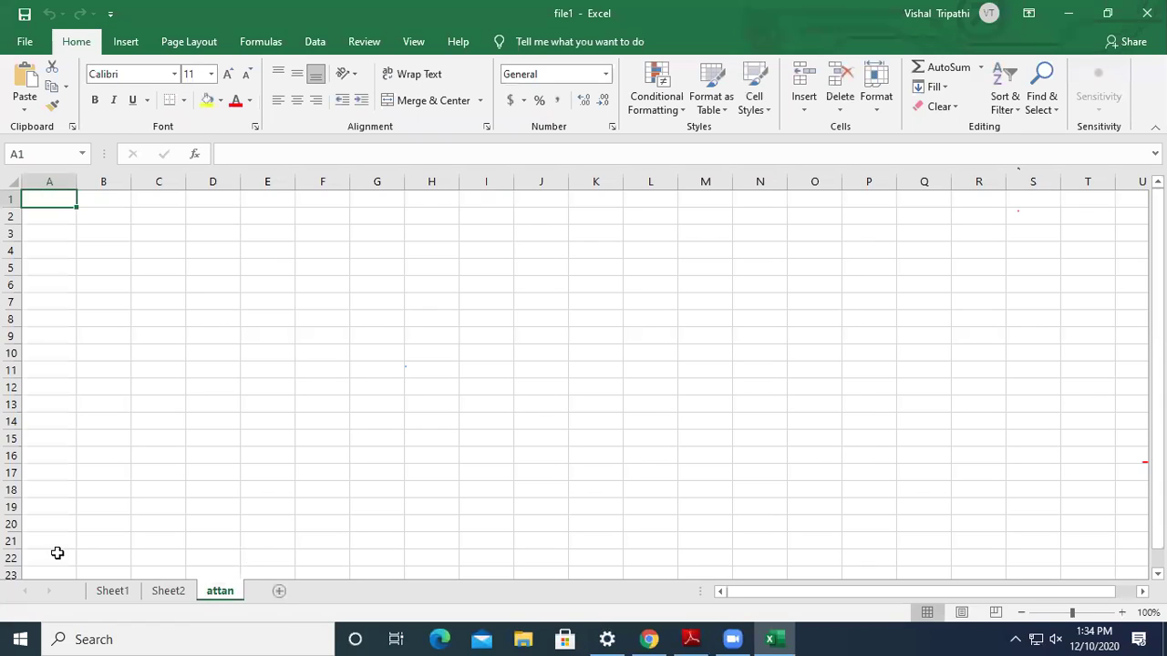
Step: Rename the Sheet2 worksheet as ut1
double_click(178, 591)
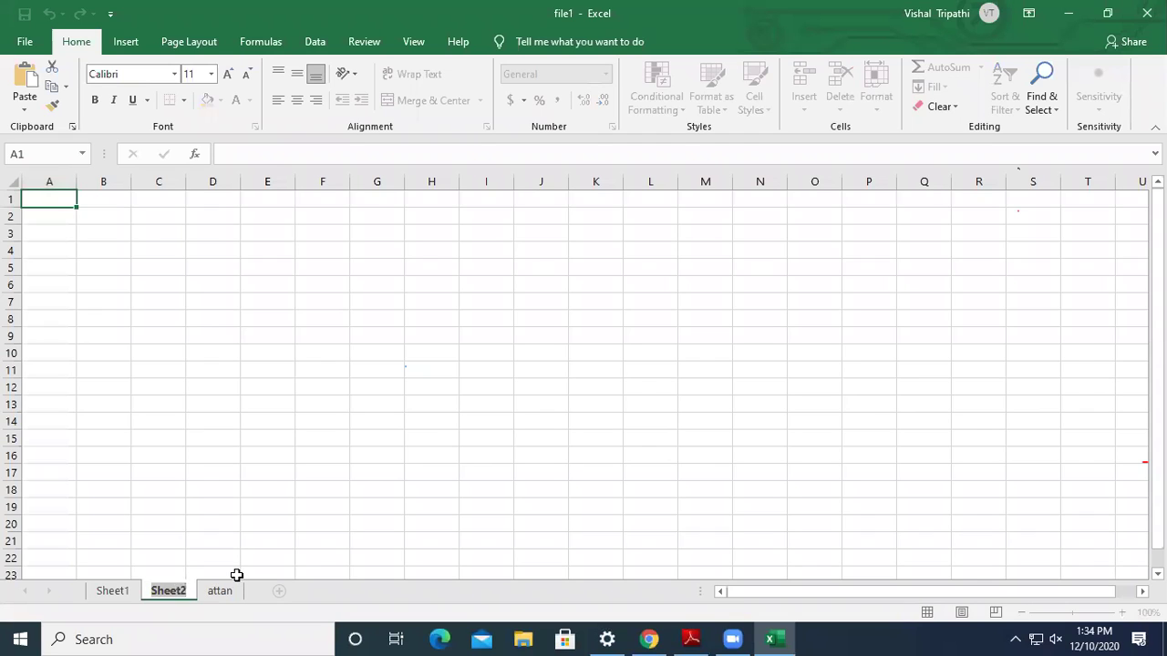
key(BackSpace)
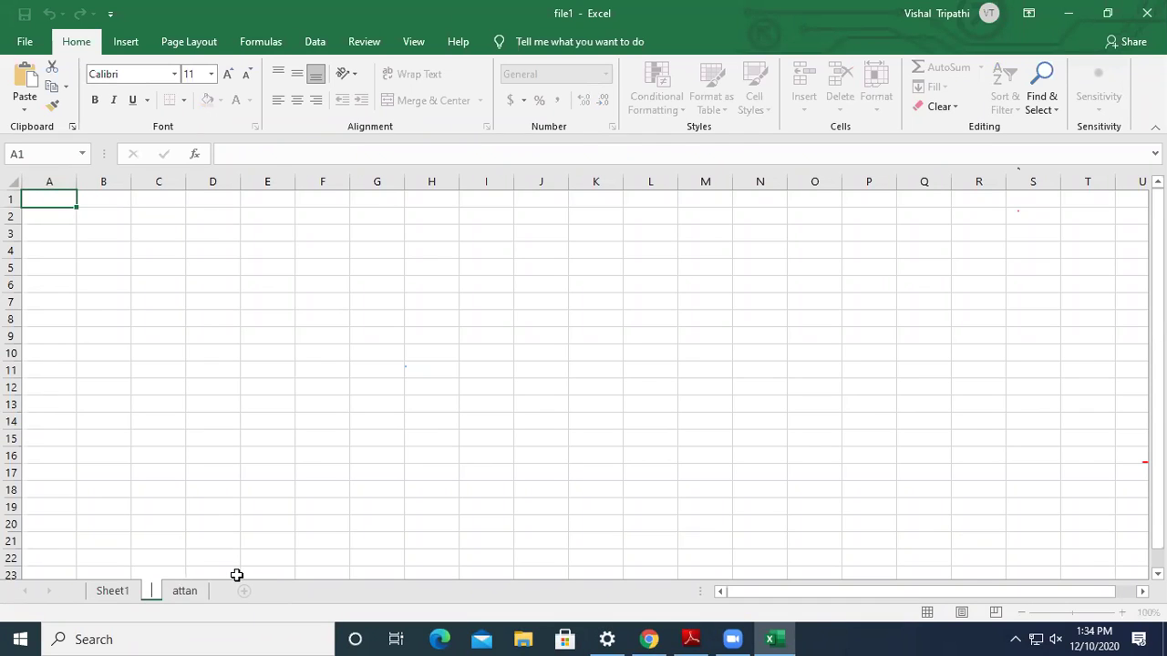
text(ut)
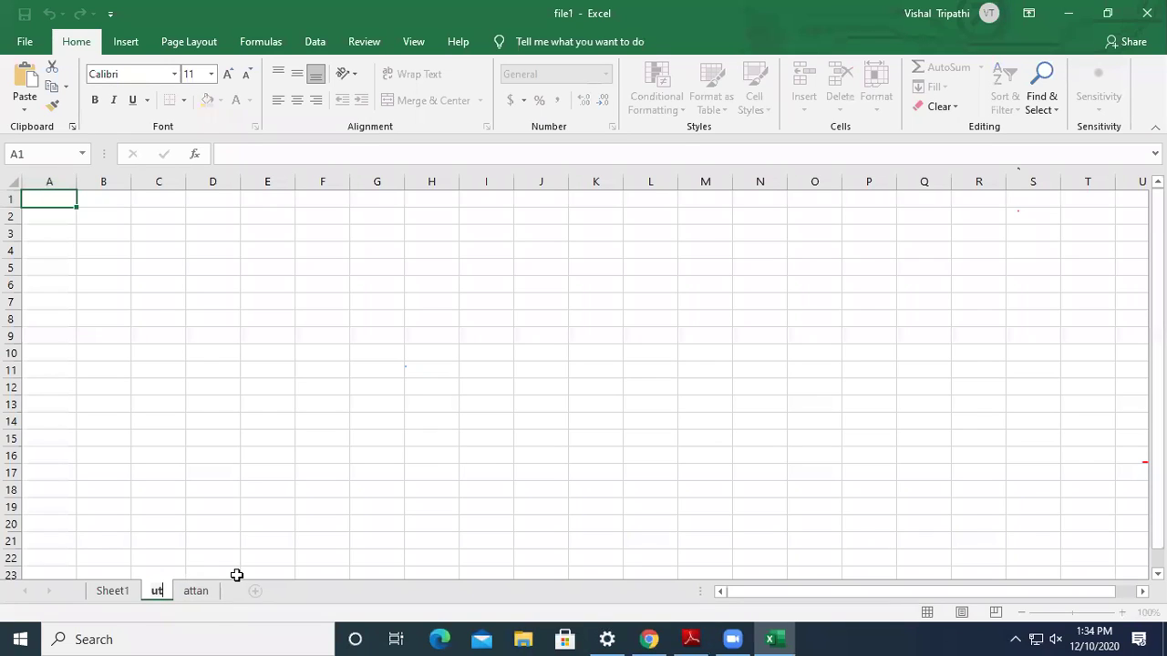
text(1)
key(Return)
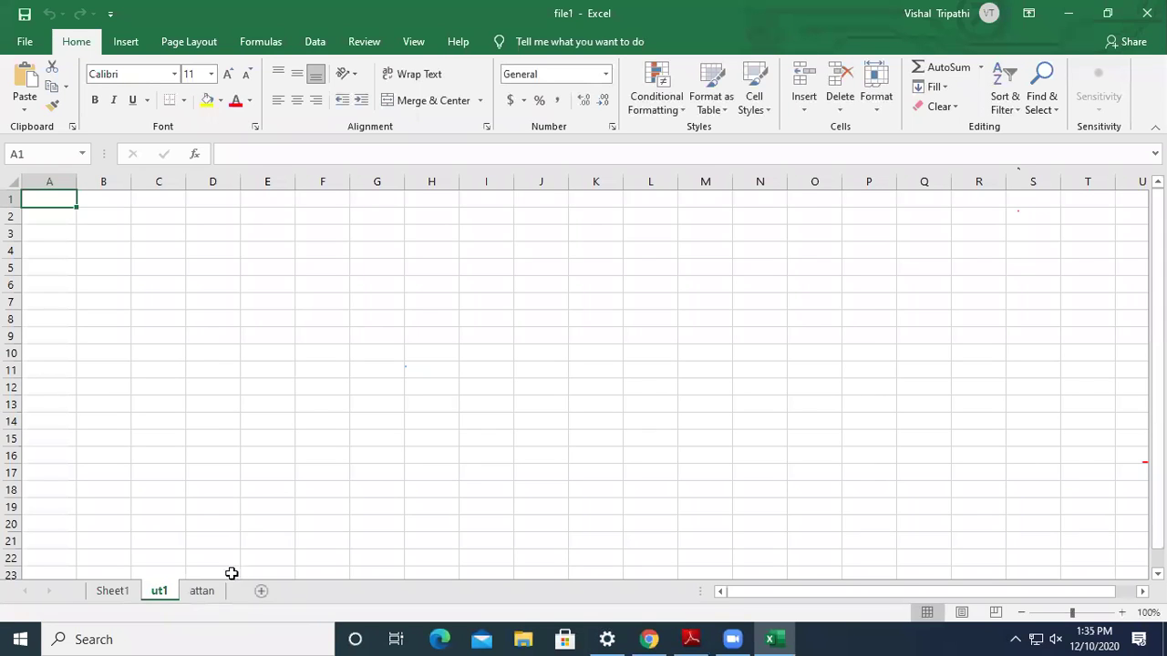
right_click(199, 591)
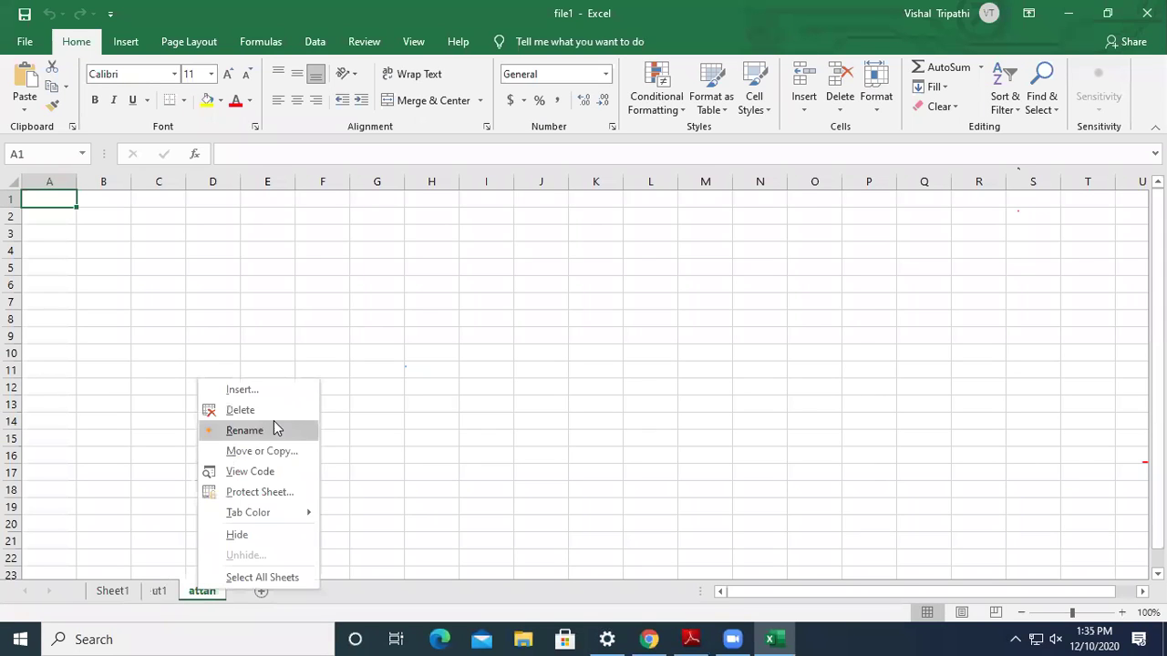
click(271, 425)
click(302, 506)
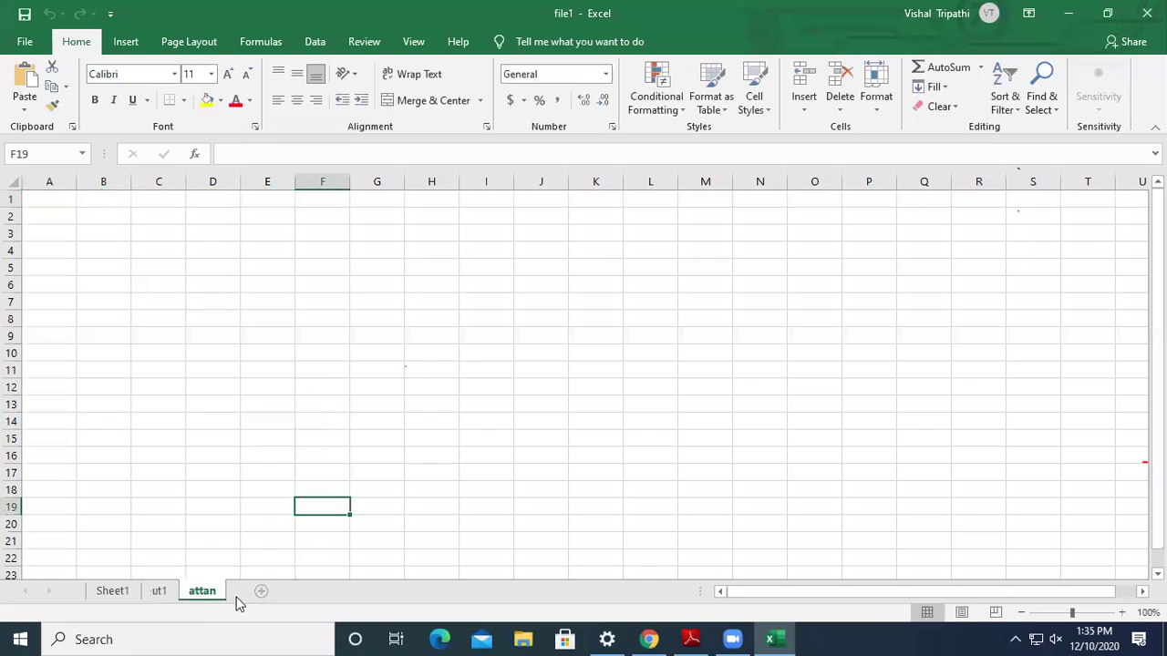
click(159, 593)
double_click(161, 593)
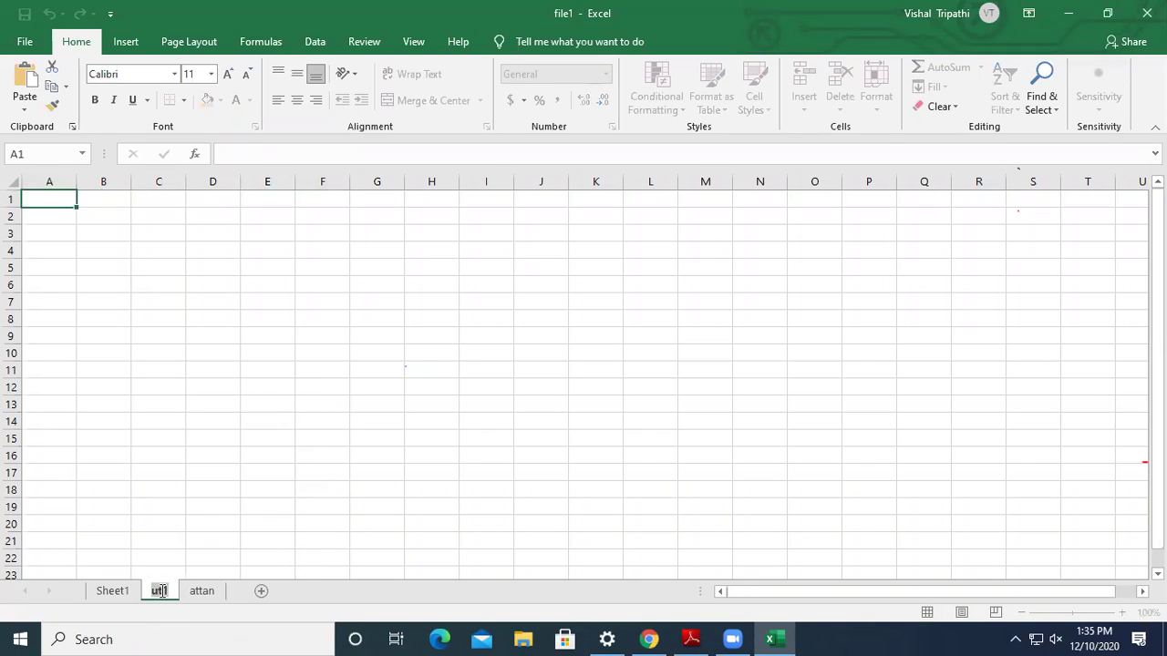
Step: Switch to the PDF in Adobe Reader and read the section on deleting a worksheet
mouse_move(714, 637)
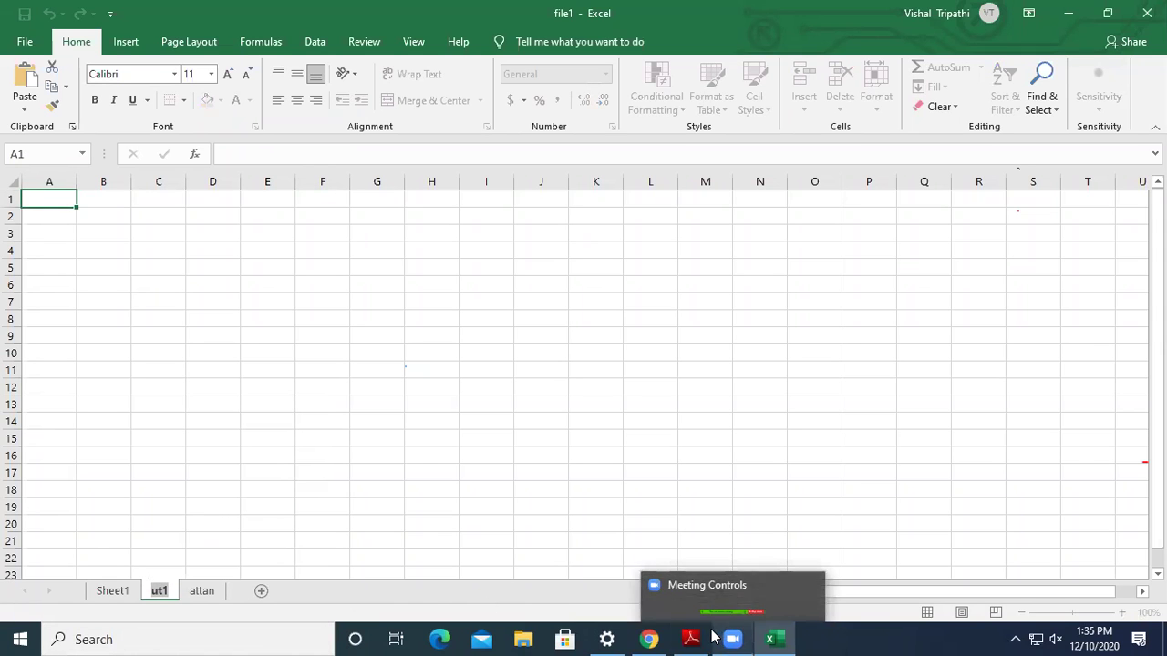
click(701, 567)
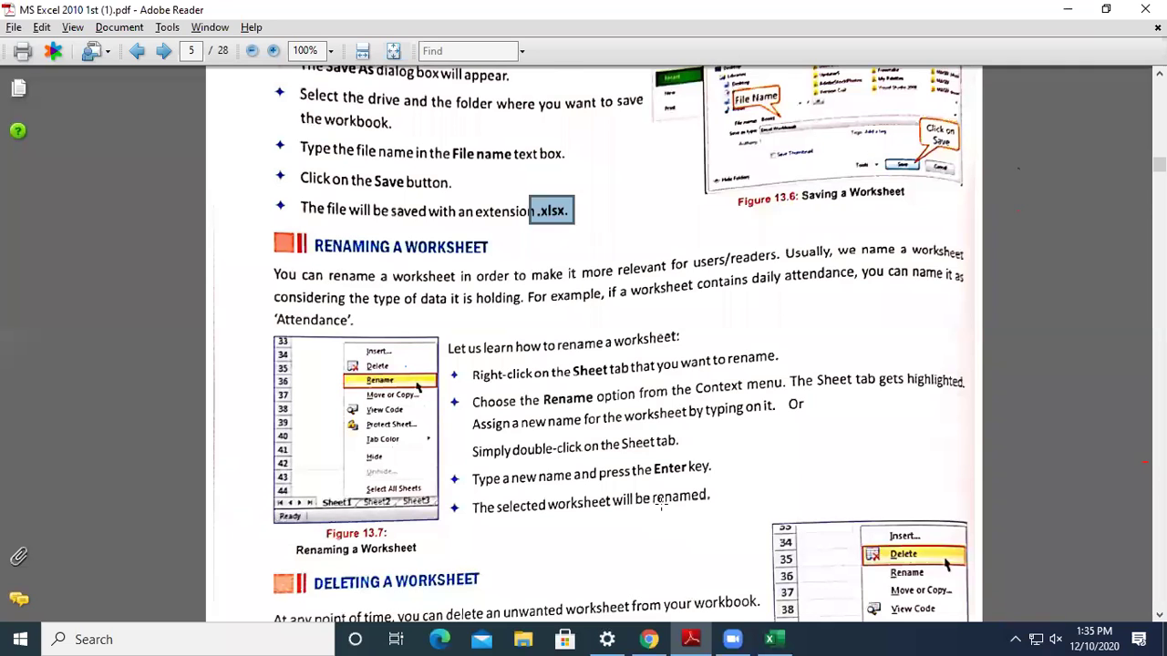
scroll(661, 504, down, 5)
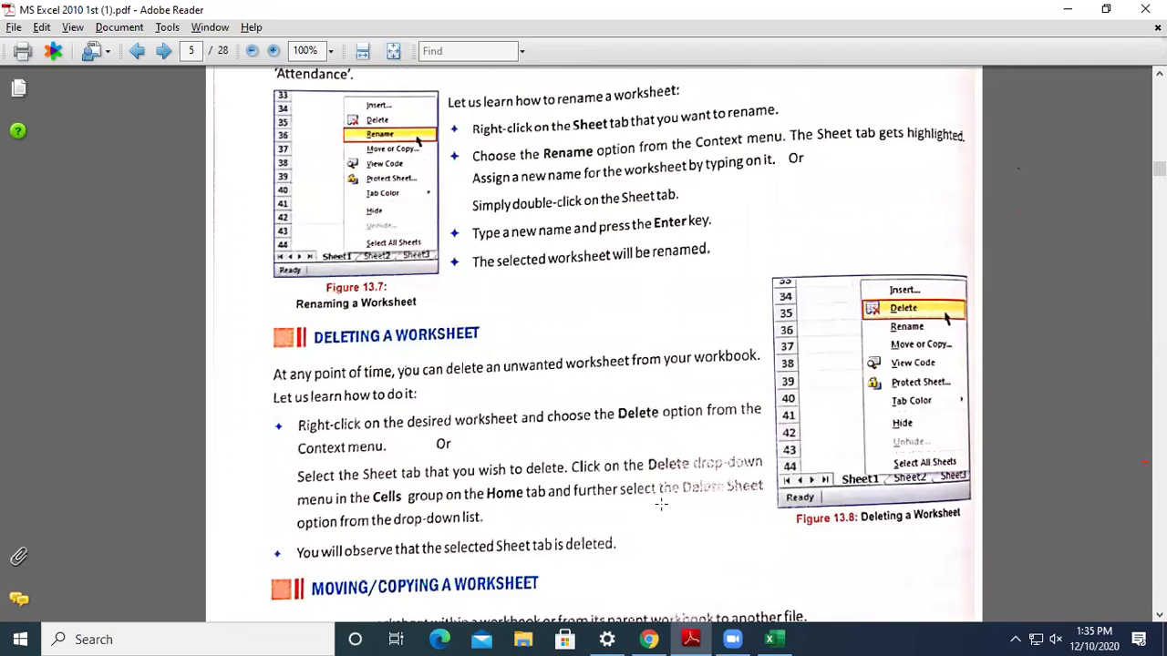
Step: Return to the Excel workbook and delete the attan worksheet
click(770, 640)
click(201, 591)
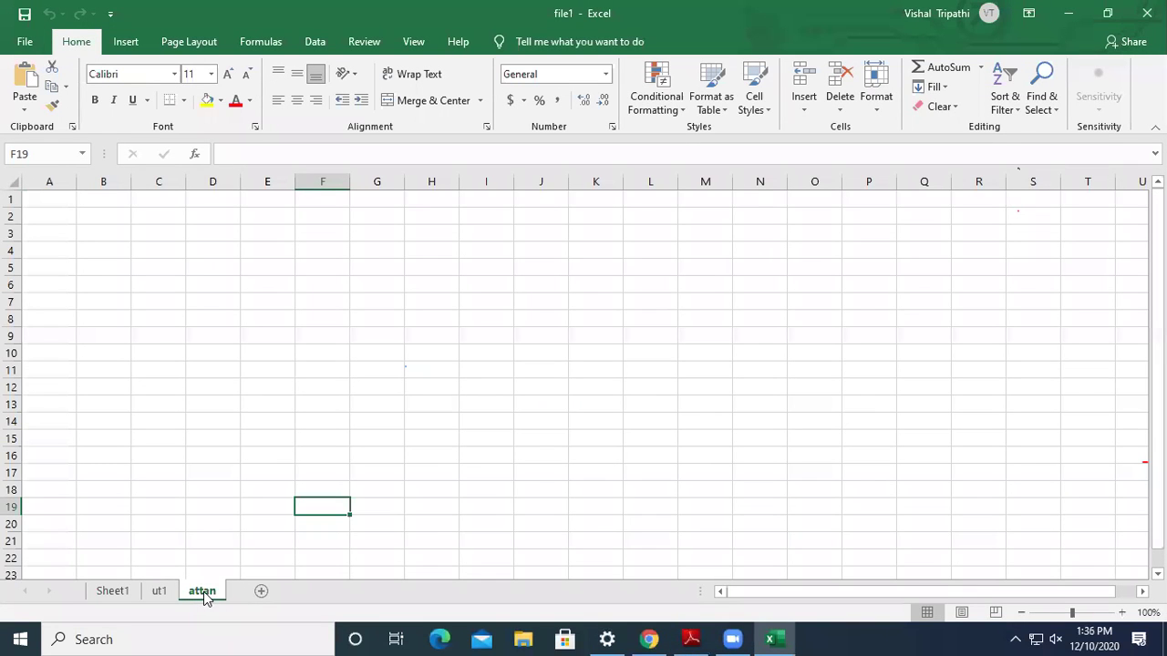
click(607, 639)
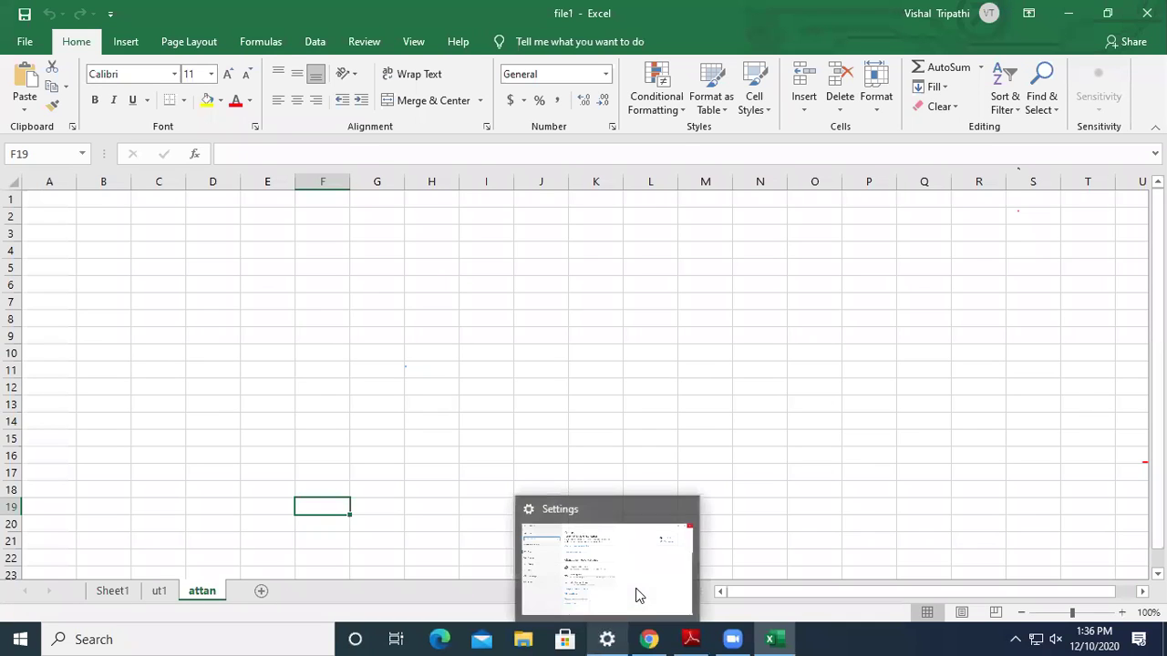
right_click(216, 595)
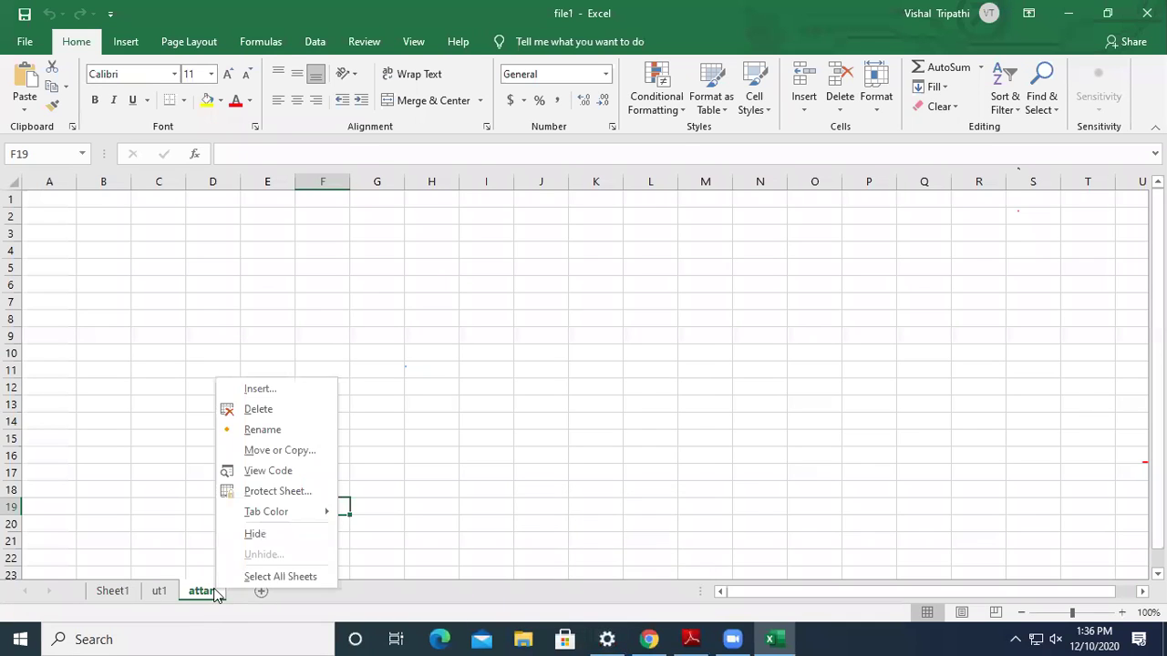
click(272, 409)
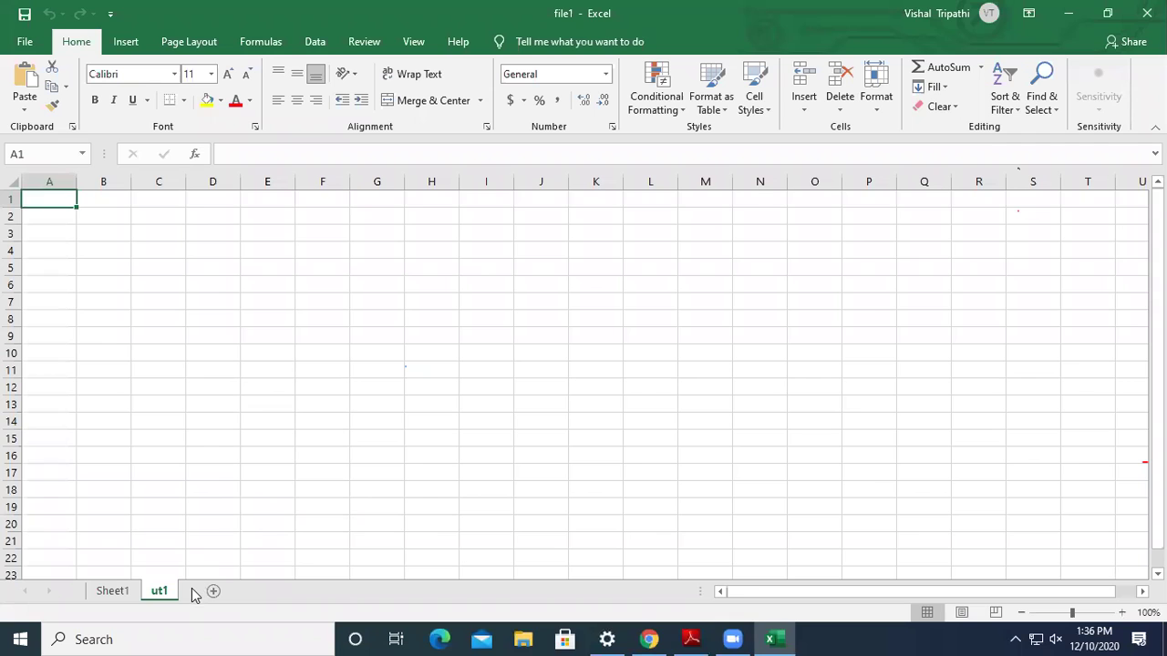
Step: Switch to the PDF in Adobe Reader and read the section on moving or copying a worksheet
click(690, 640)
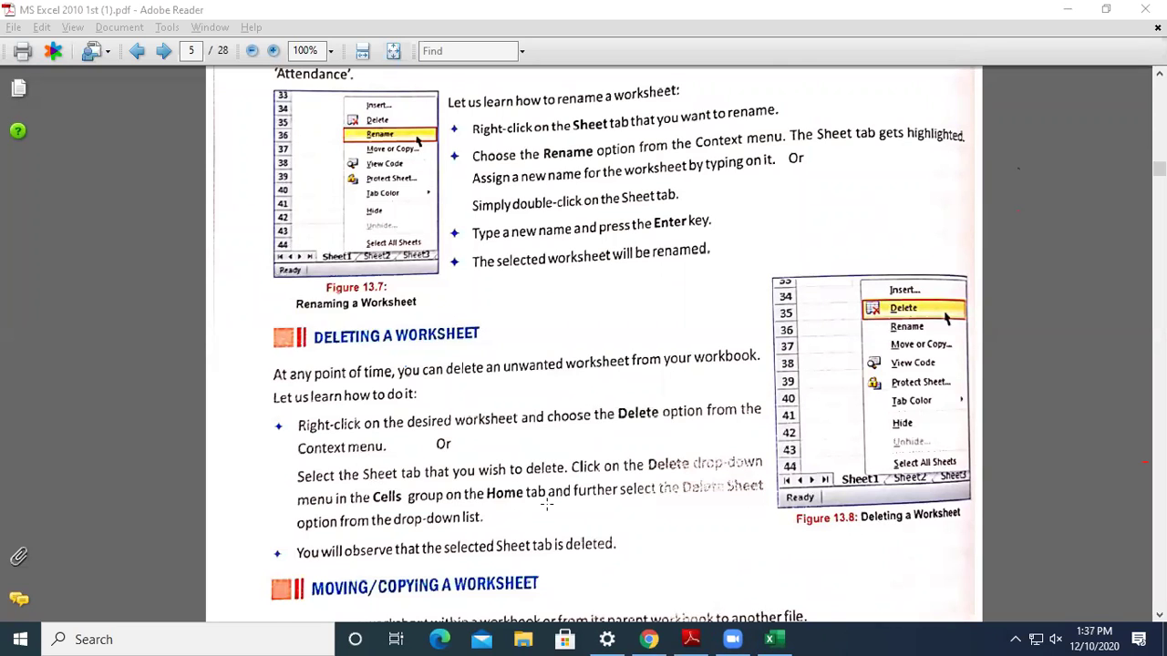
scroll(547, 502, down, 3)
scroll(547, 501, down, 1)
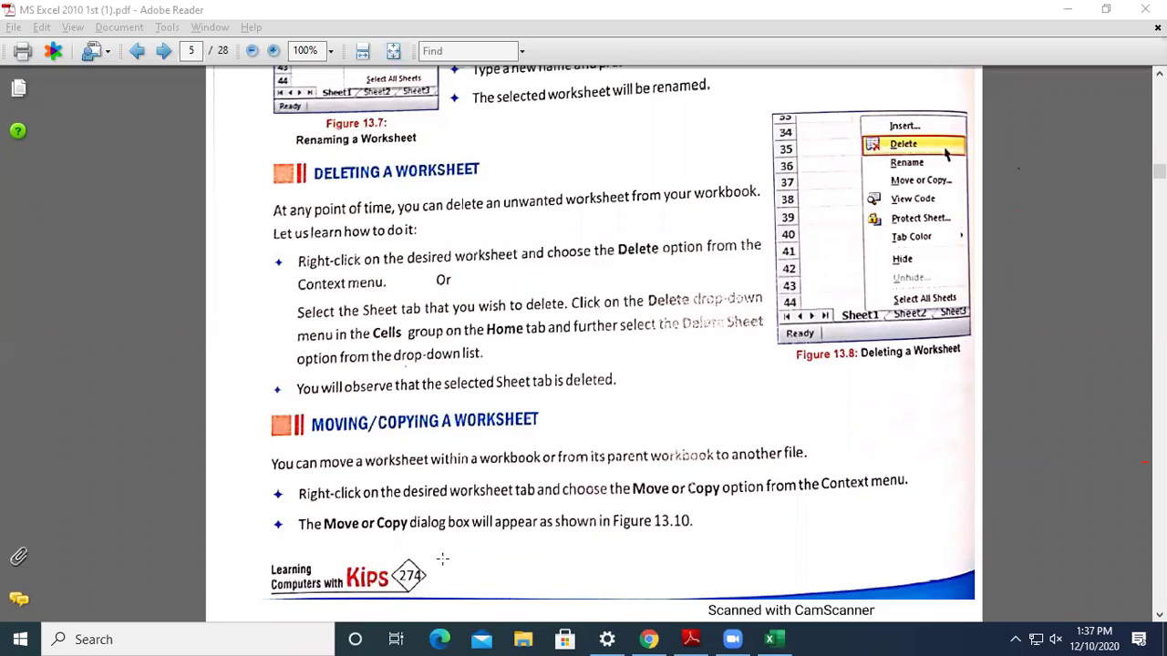
scroll(442, 559, down, 3)
scroll(442, 559, down, 5)
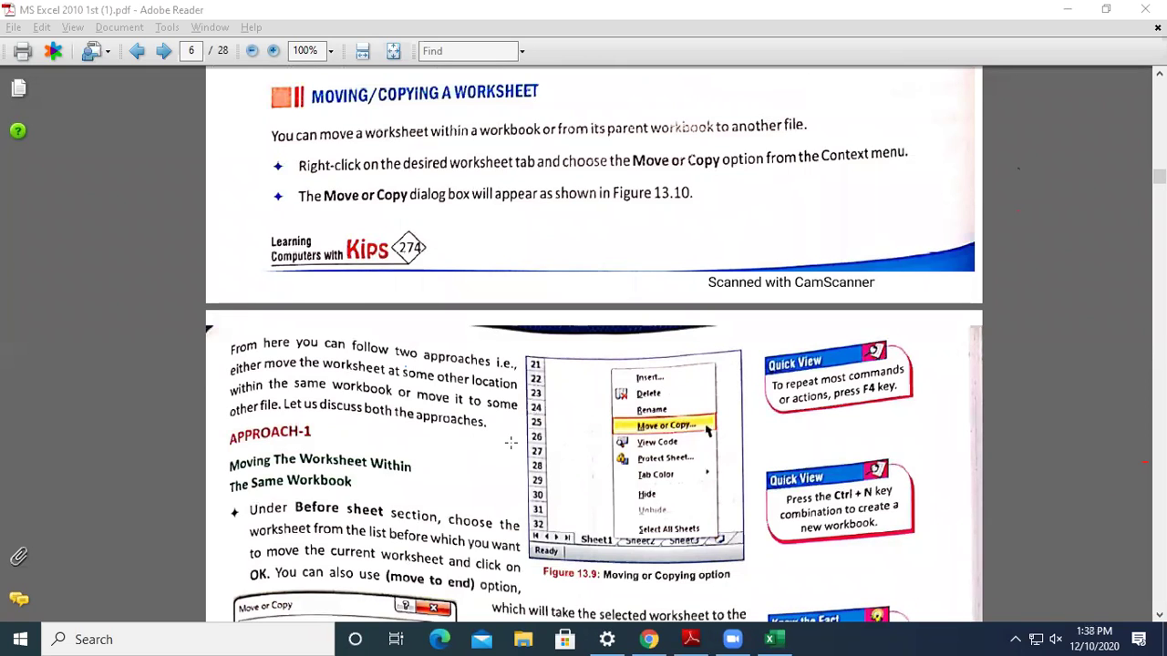
Step: Return to the Excel workbook and add two new worksheets after ut1
click(772, 637)
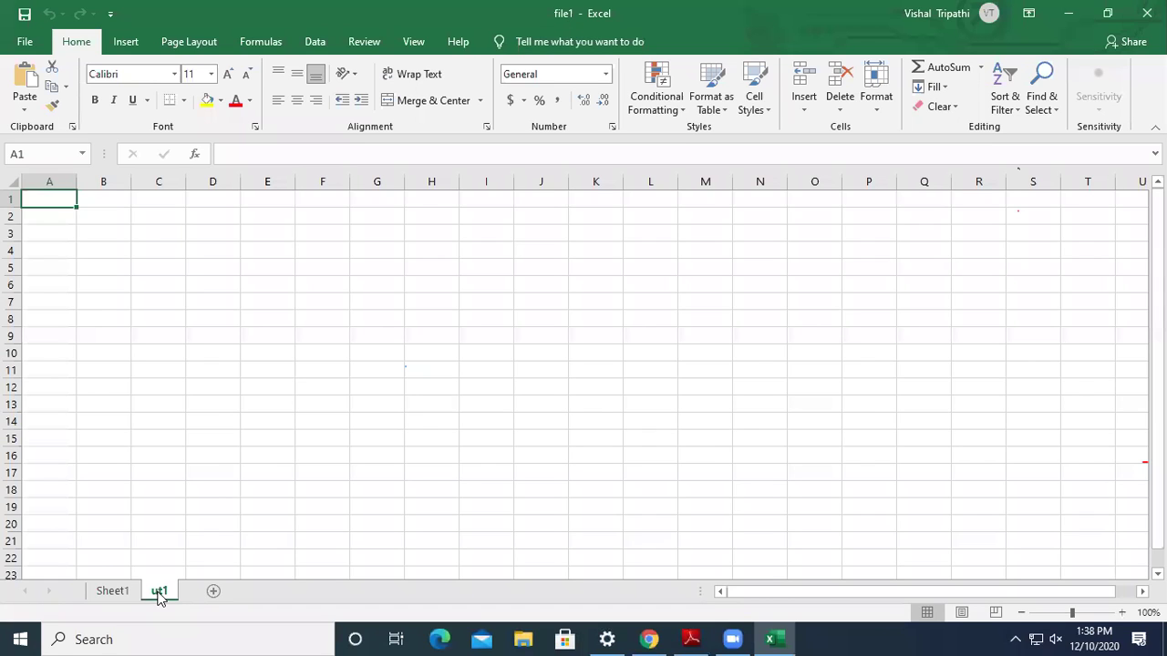
click(213, 591)
click(268, 591)
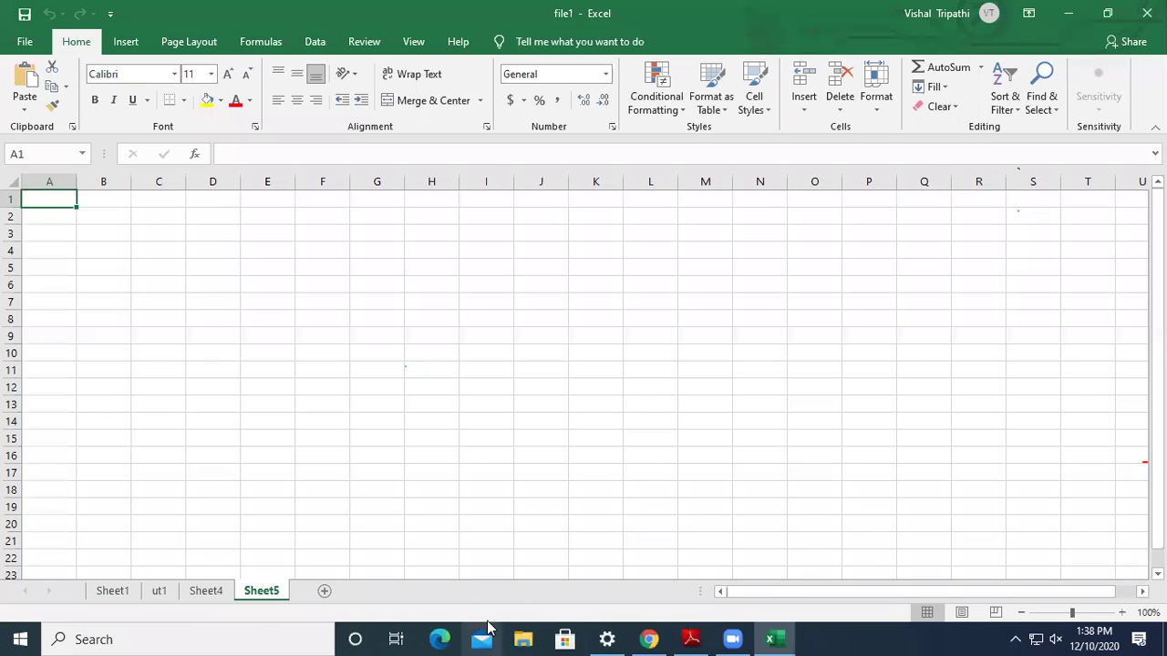
Step: Move the ut1 worksheet to the end of file1.xlsx without creating a copy
right_click(166, 588)
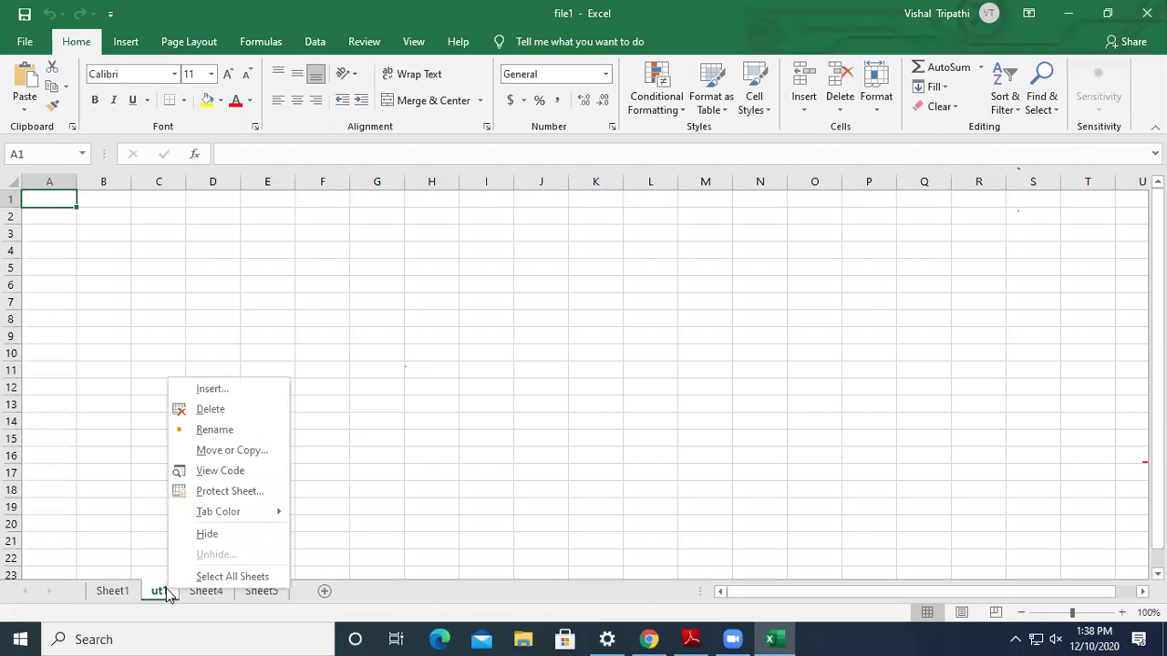
click(241, 450)
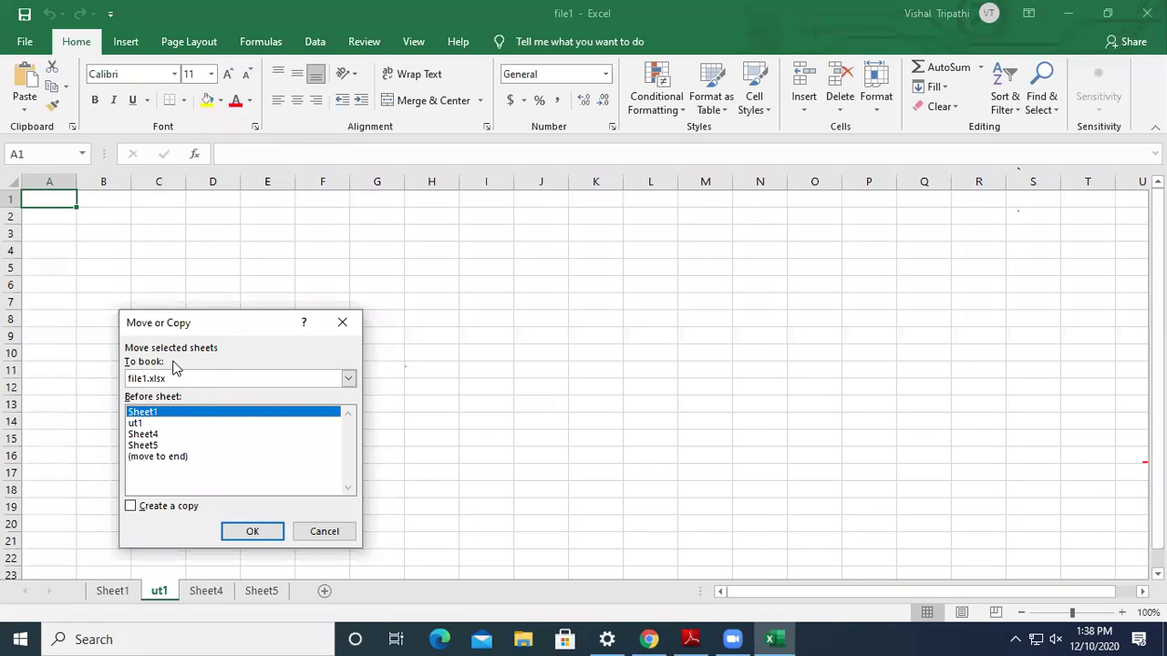
click(165, 511)
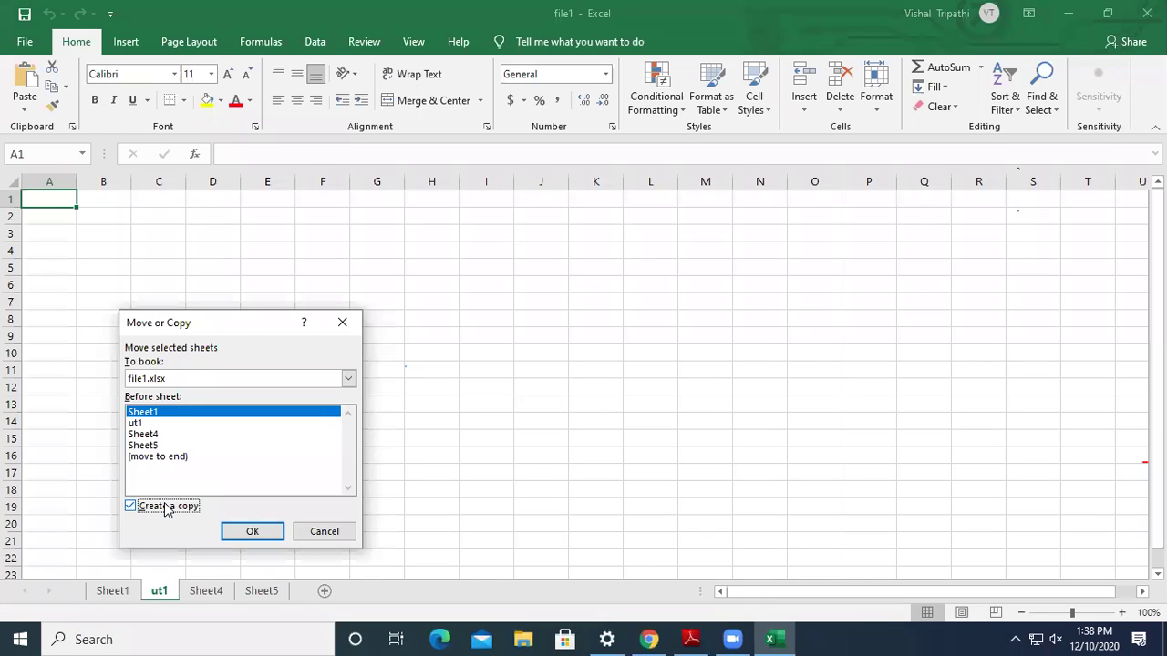
click(172, 512)
click(178, 460)
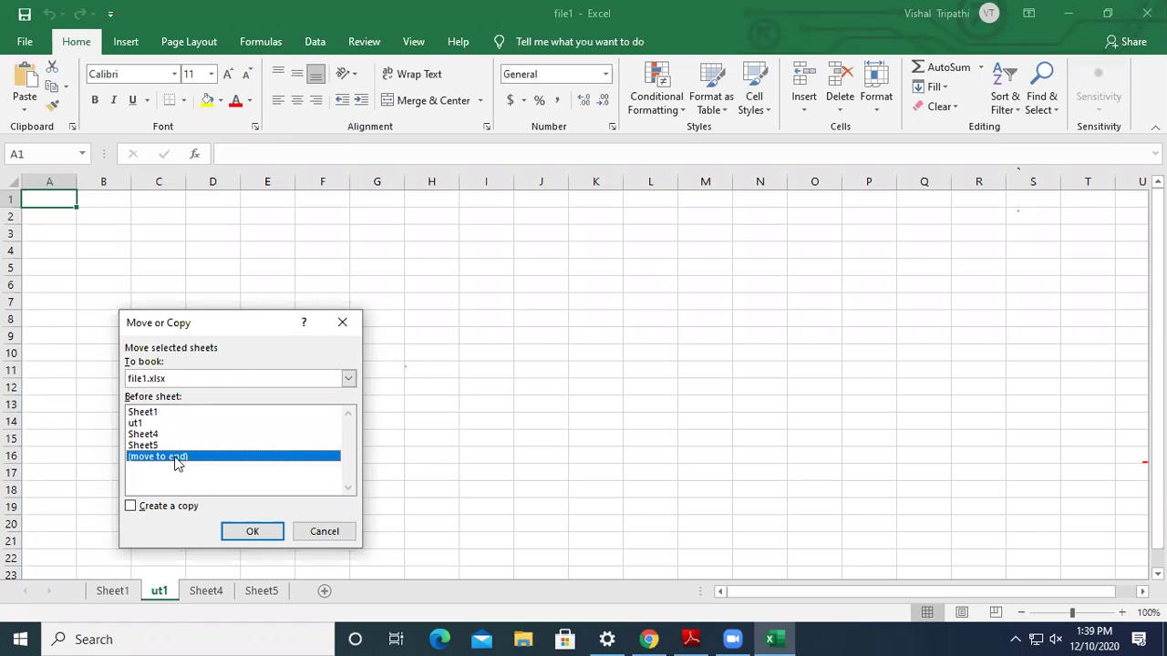
click(254, 534)
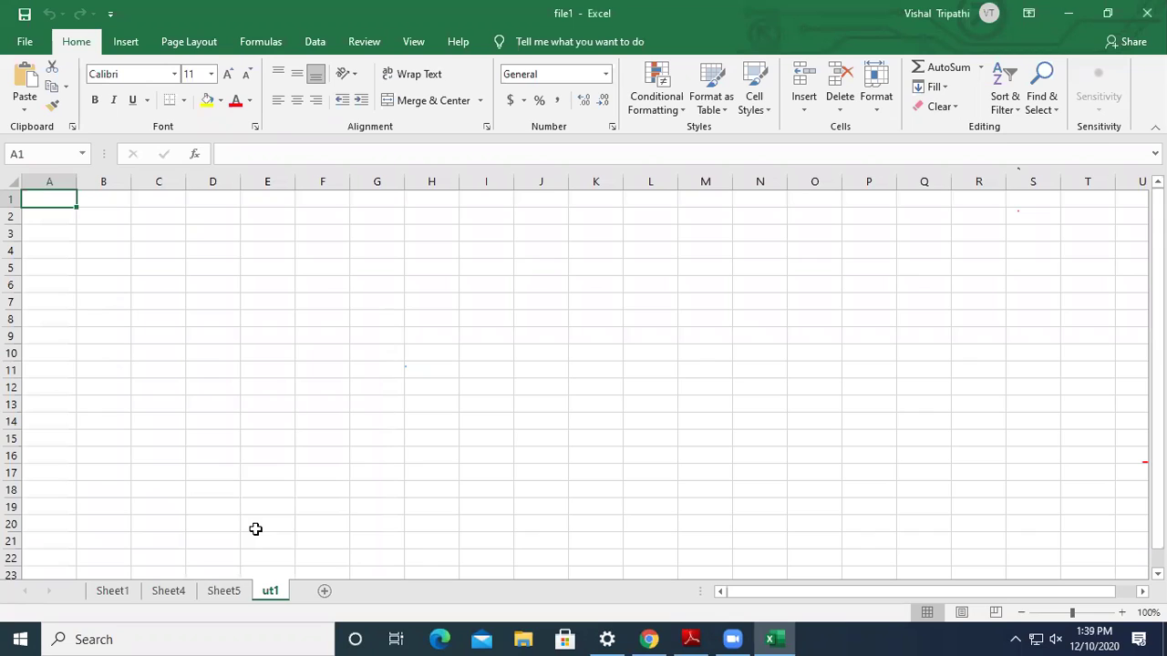
Step: Move the ut1 worksheet before Sheet4 within file1.xlsx, without creating a copy
right_click(273, 593)
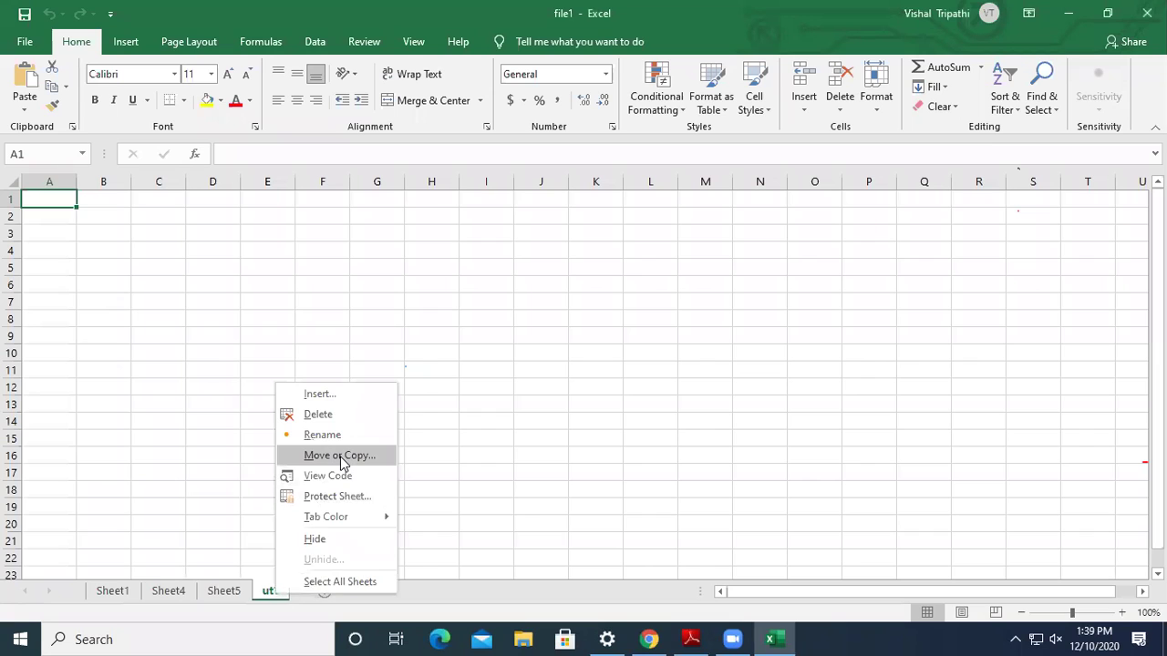
click(339, 456)
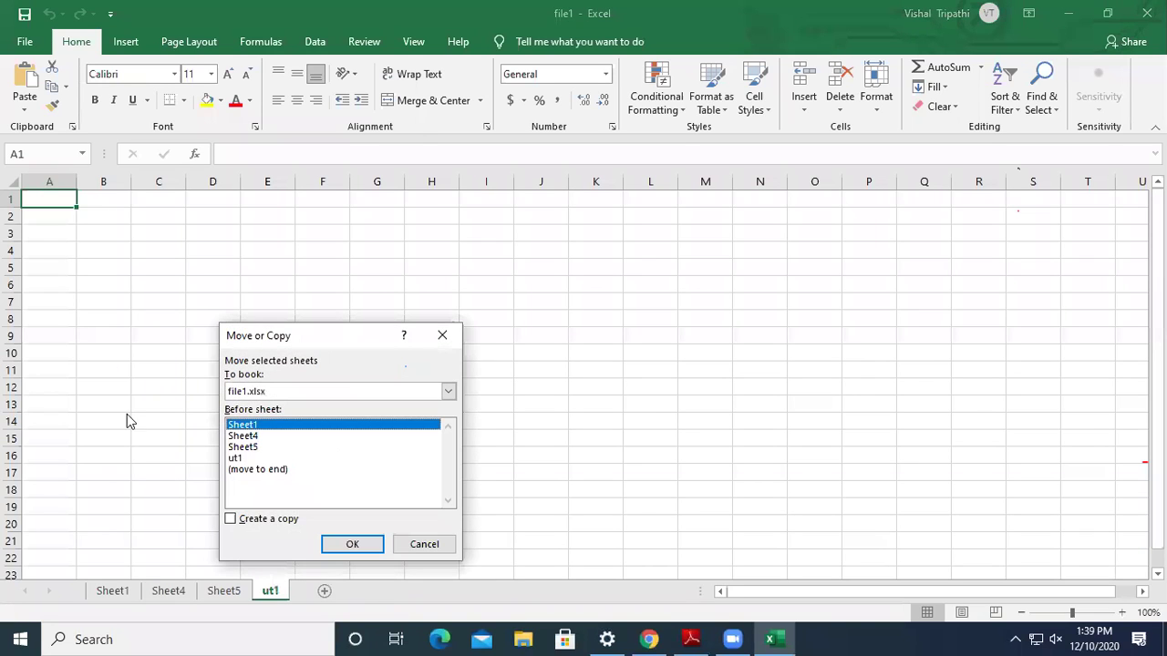
click(250, 437)
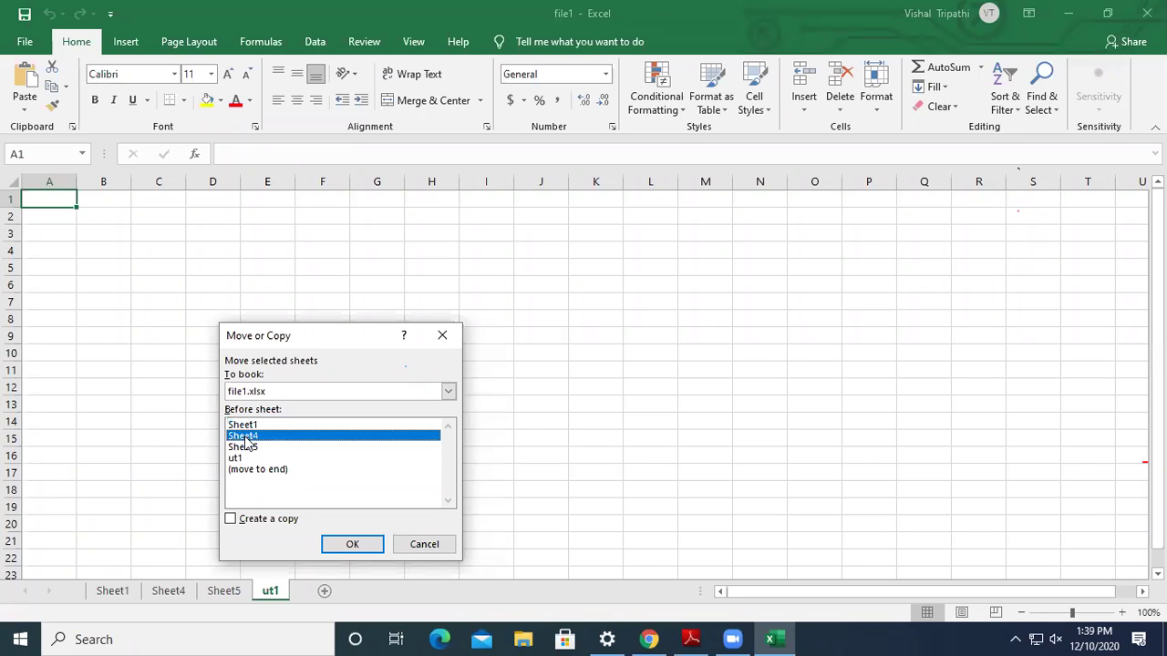
click(353, 545)
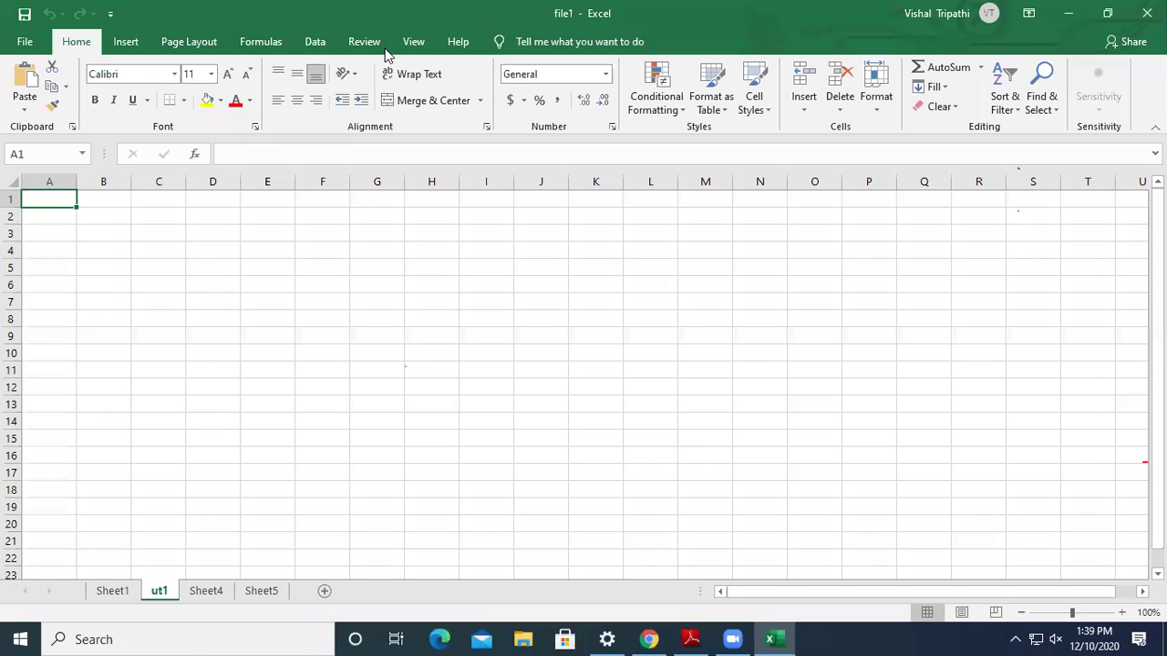
Step: Move the ut1 worksheet out of file1.xlsx into a new workbook, without creating a copy
right_click(166, 593)
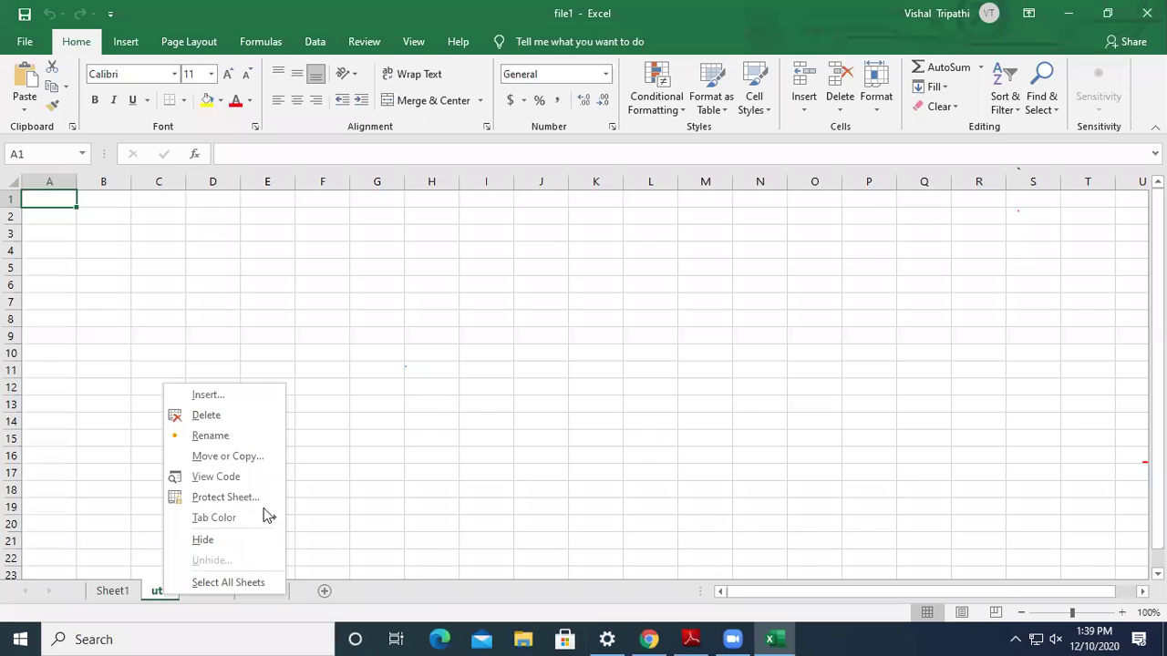
click(260, 462)
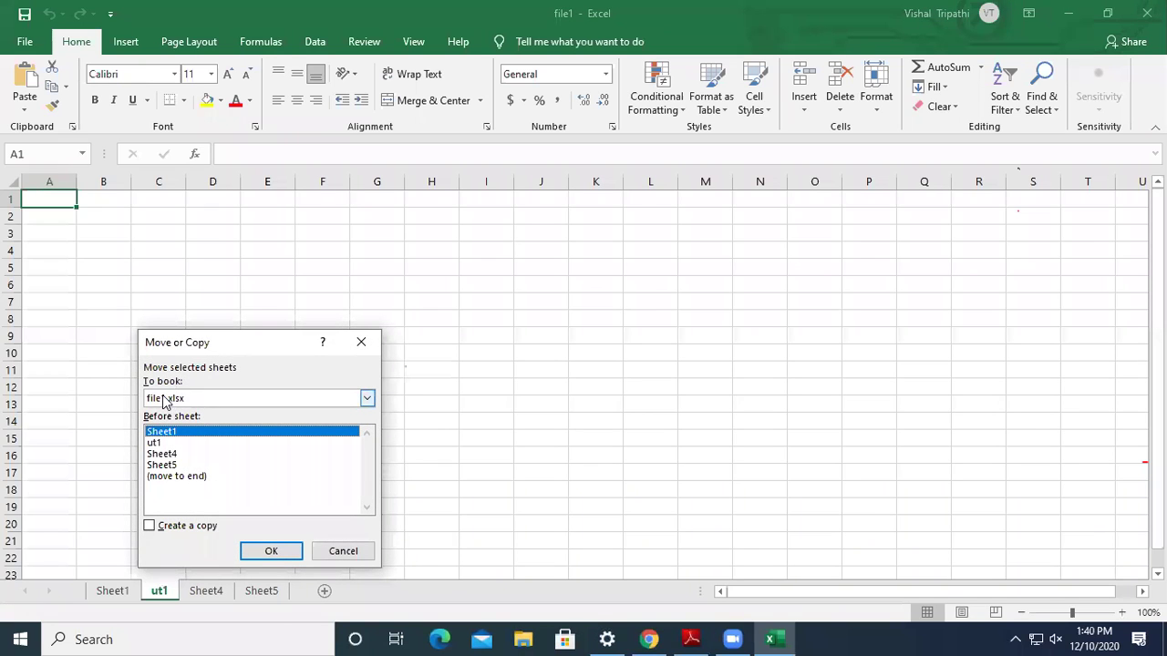
click(367, 400)
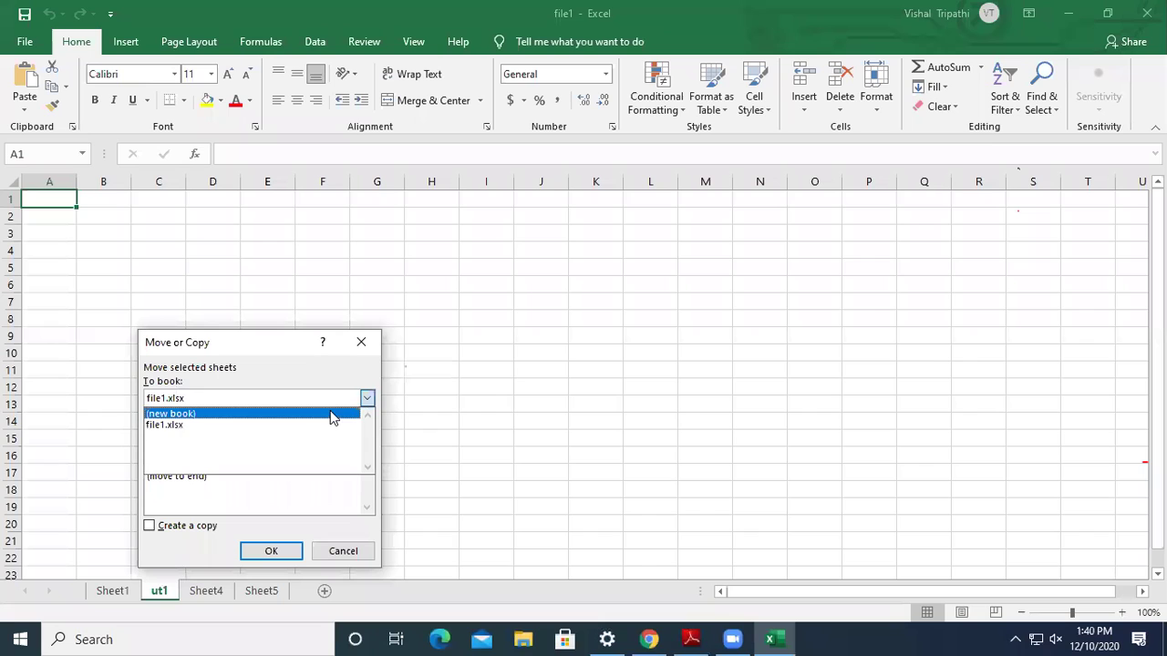
click(182, 414)
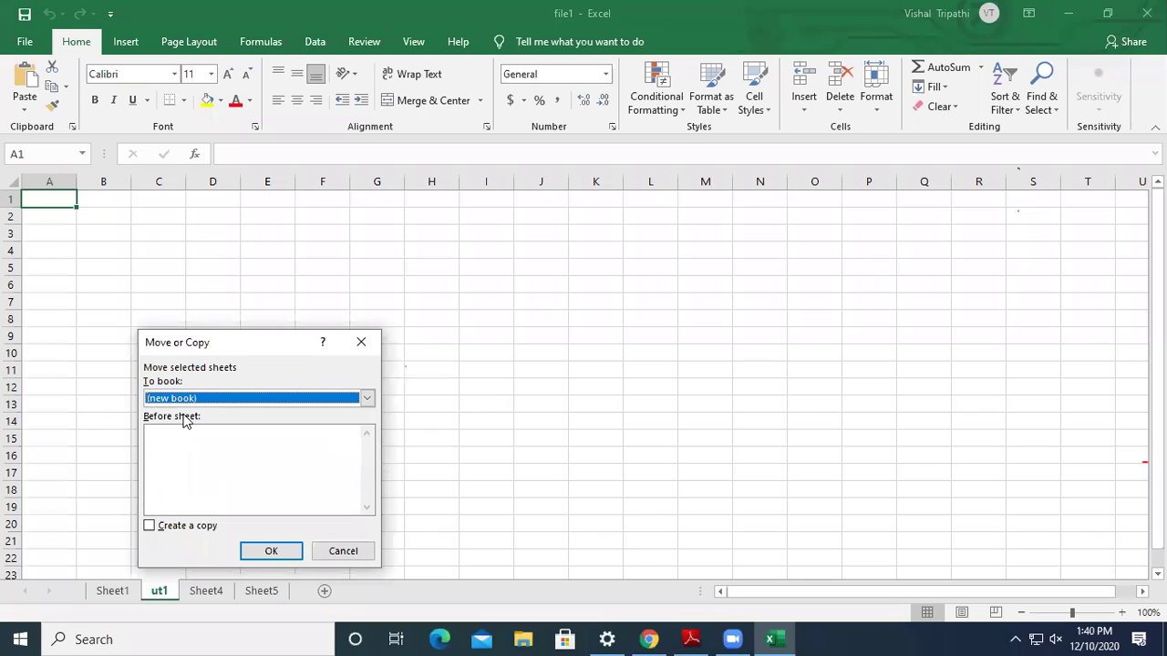
click(272, 552)
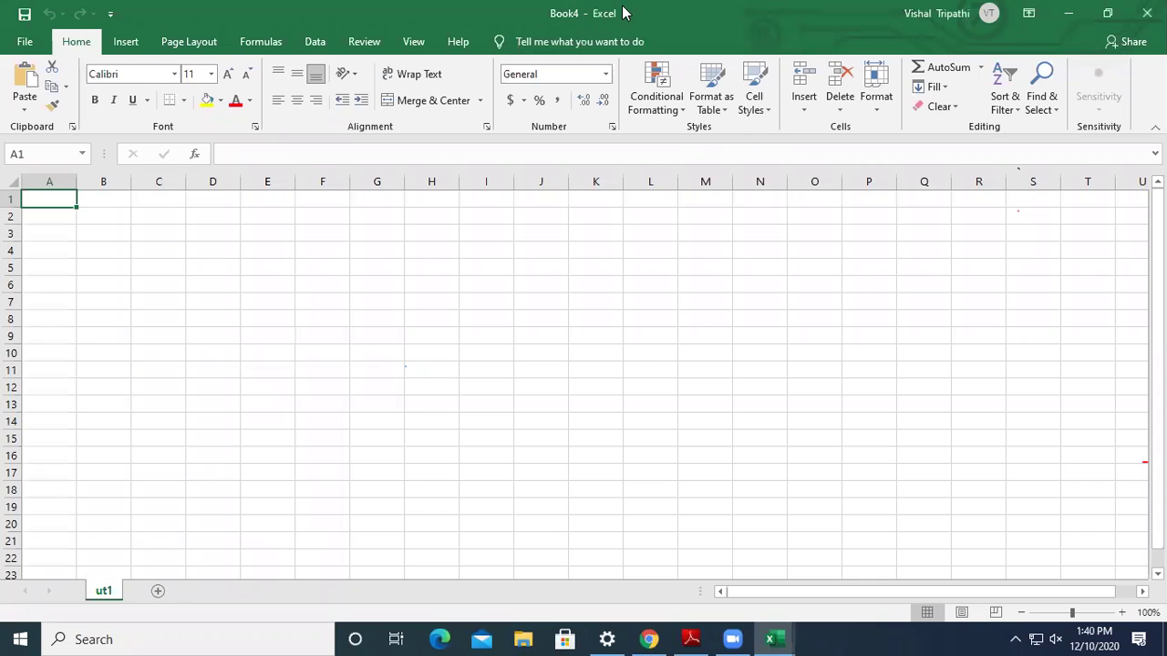
Step: Shrink the new workbook's window to compare it with file1, and close the new workbook holding ut1
click(1107, 13)
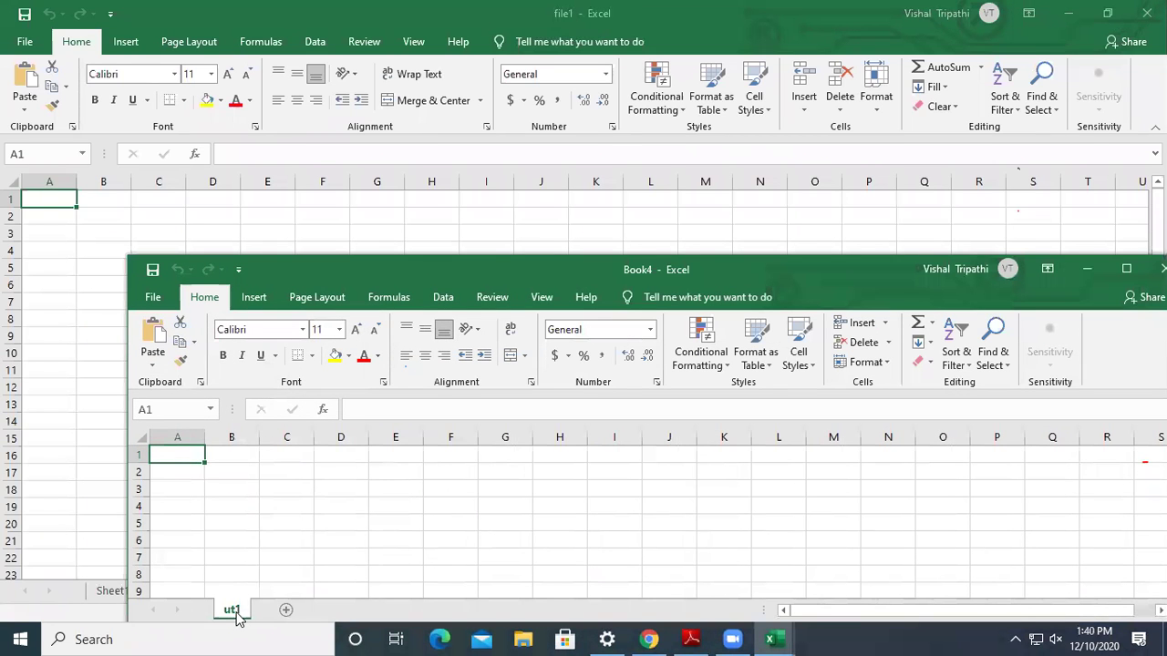
click(1087, 269)
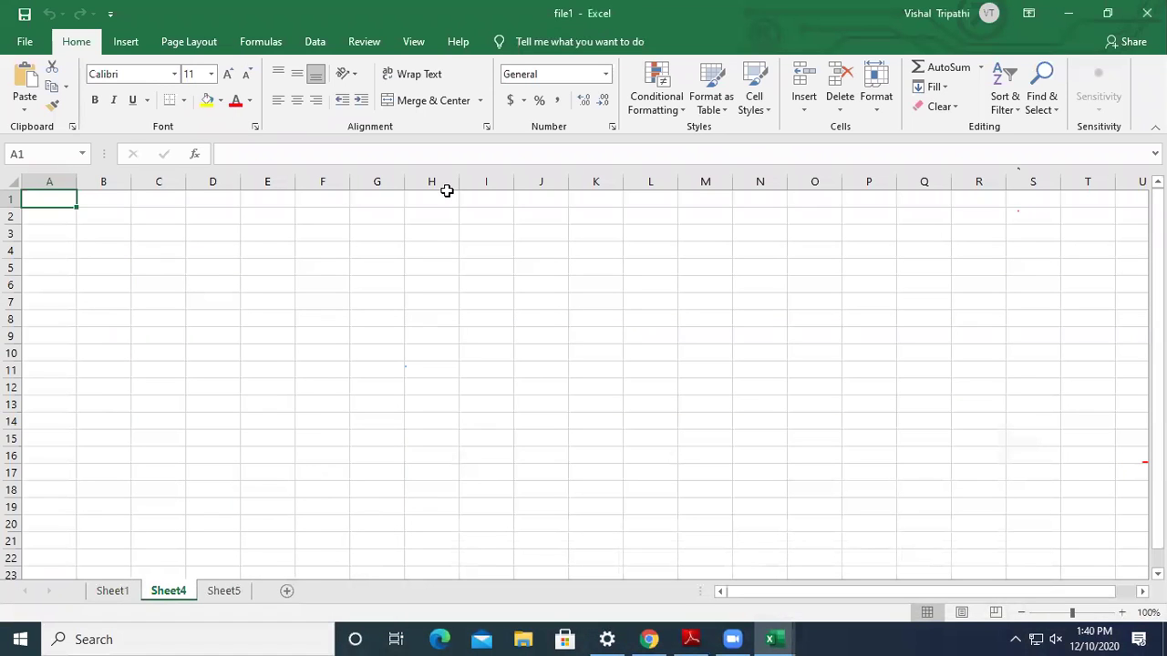
mouse_move(775, 639)
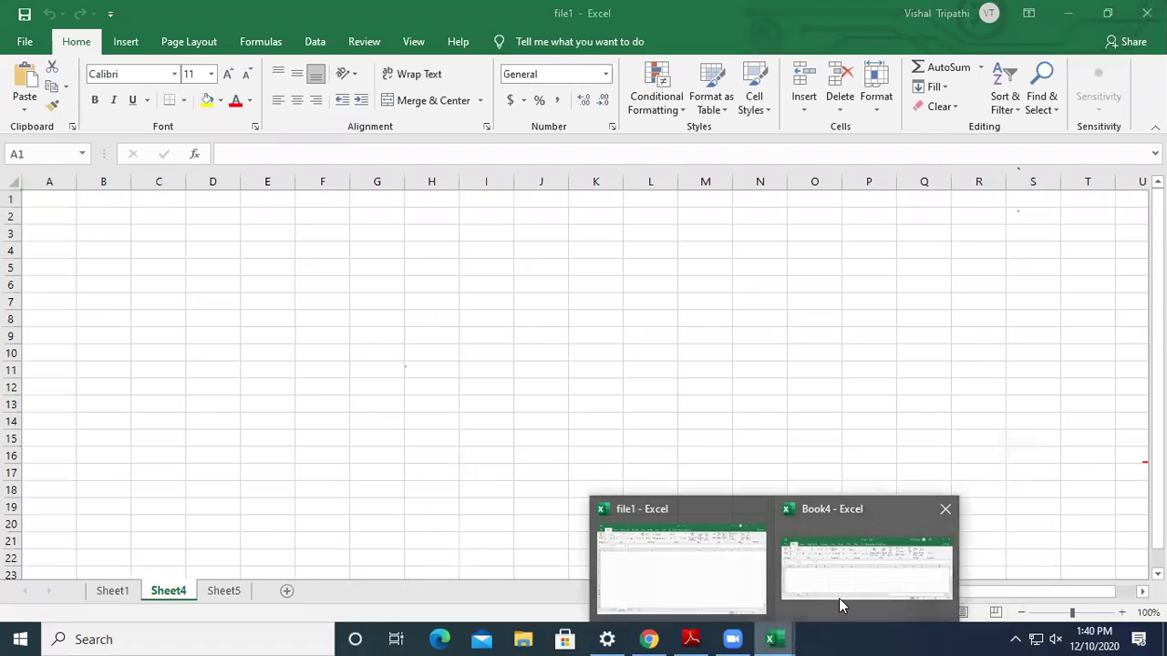
click(839, 598)
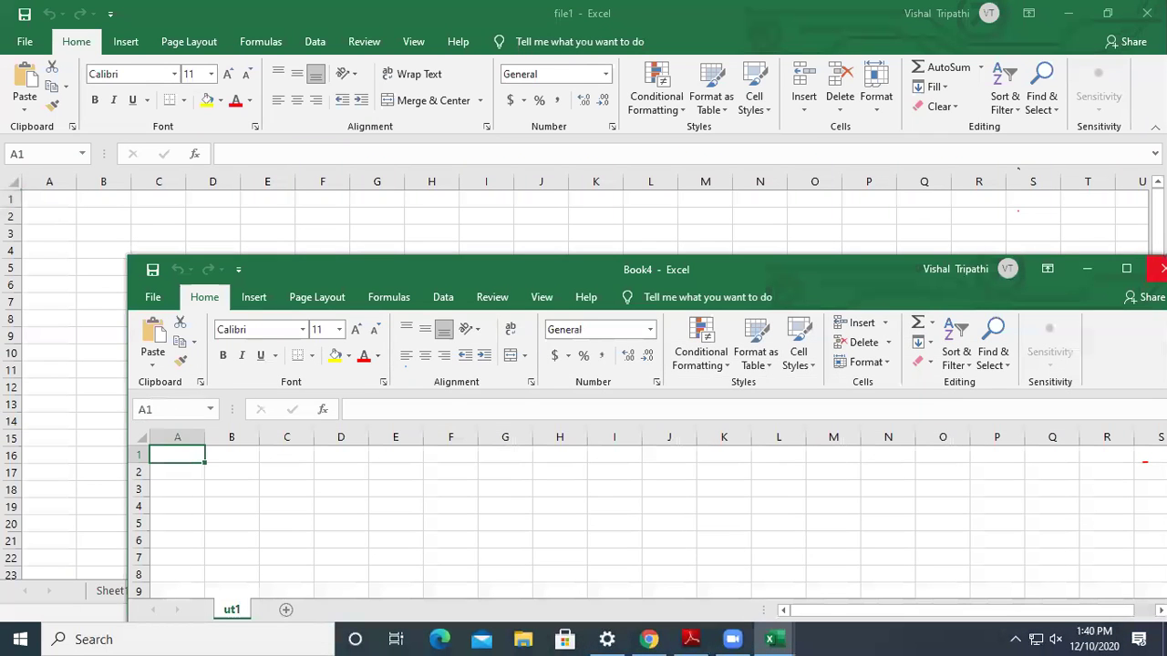
click(1160, 269)
click(850, 553)
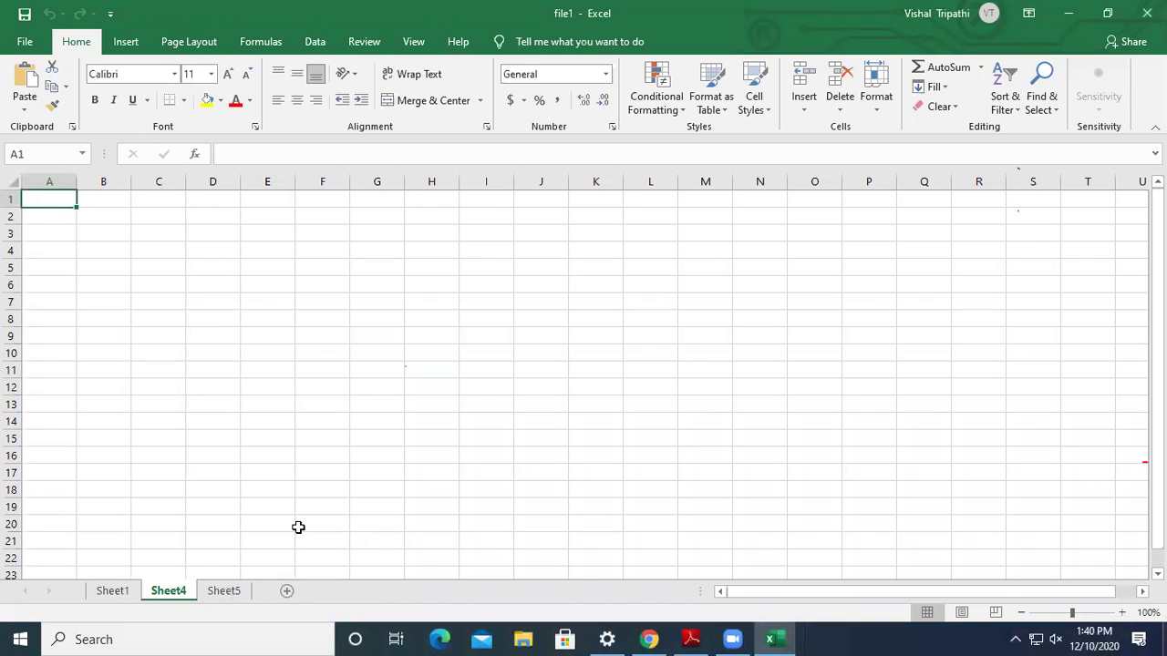
Step: Switch to the PDF in Adobe Reader and read Approach-1 on moving a worksheet within the same workbook
click(690, 639)
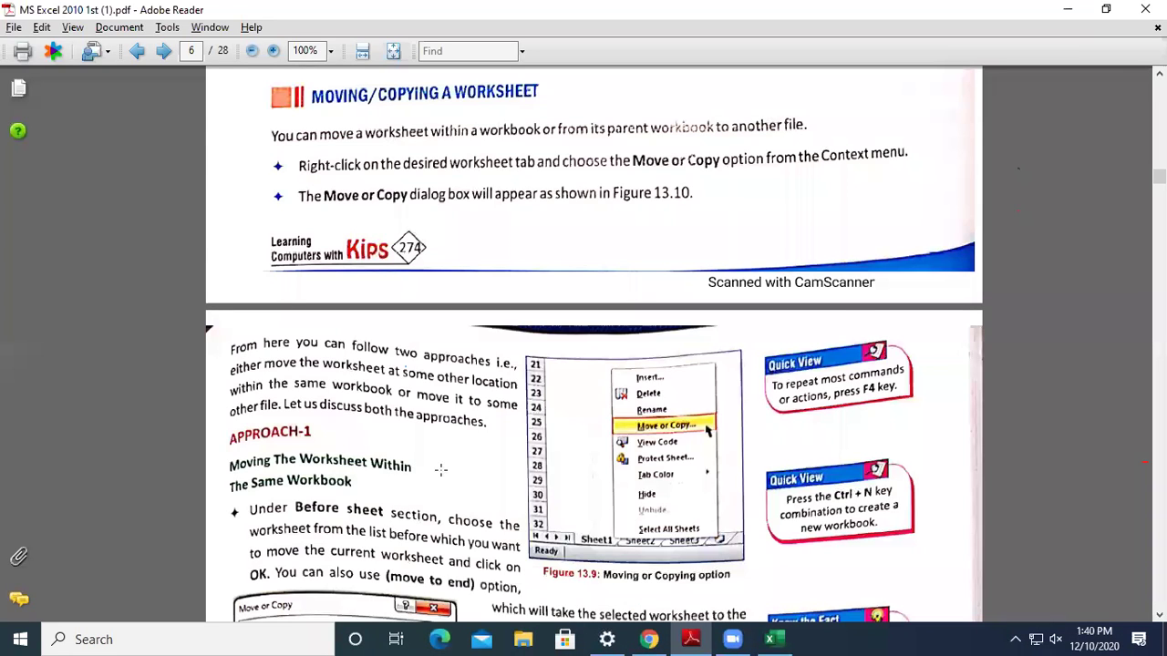
scroll(310, 358, down, 2)
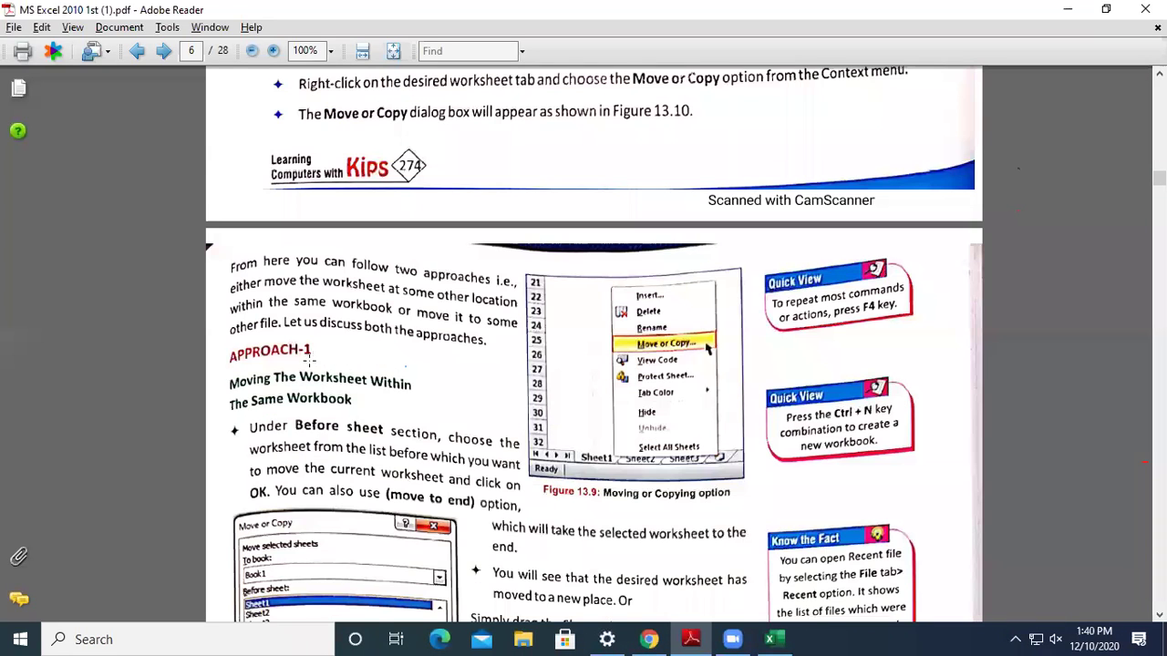
scroll(310, 359, down, 2)
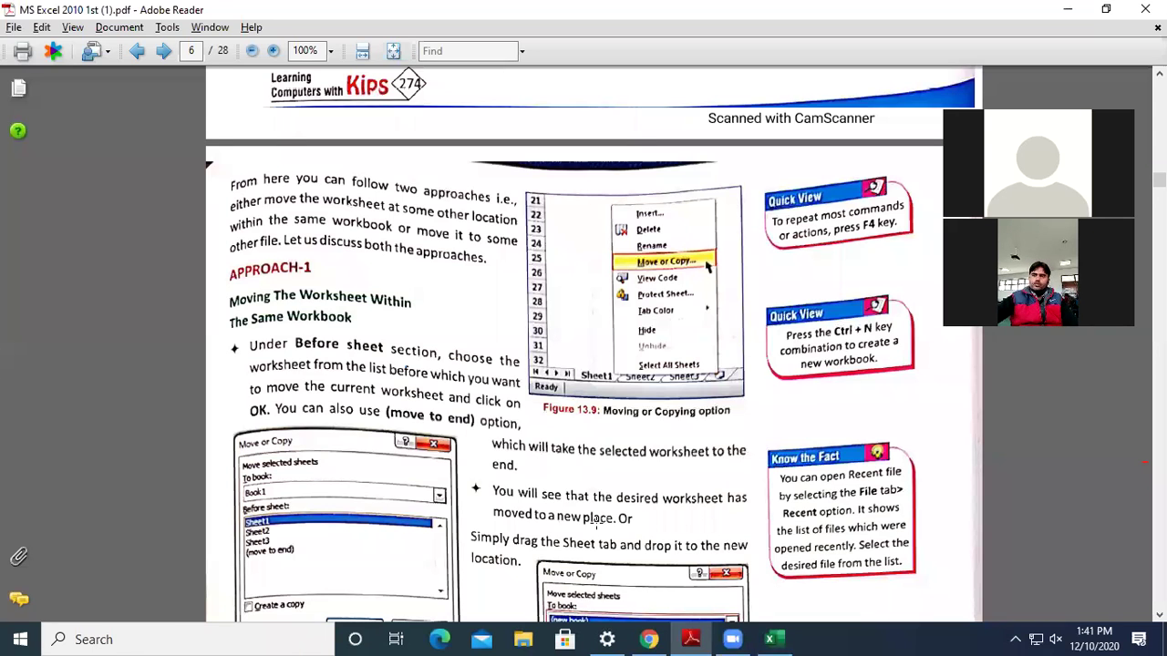
scroll(596, 523, down, 1)
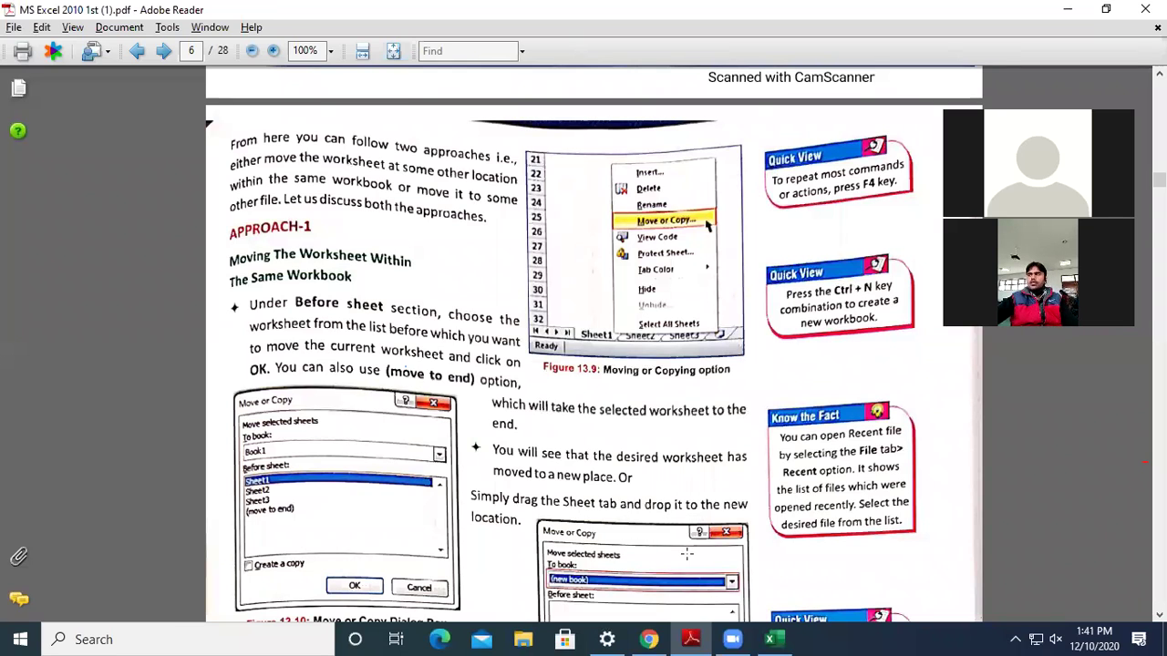
Step: Return to the file1 workbook in Excel and reorder the worksheets so that Sheet5 comes before Sheet4
click(769, 640)
drag(232, 599, 152, 603)
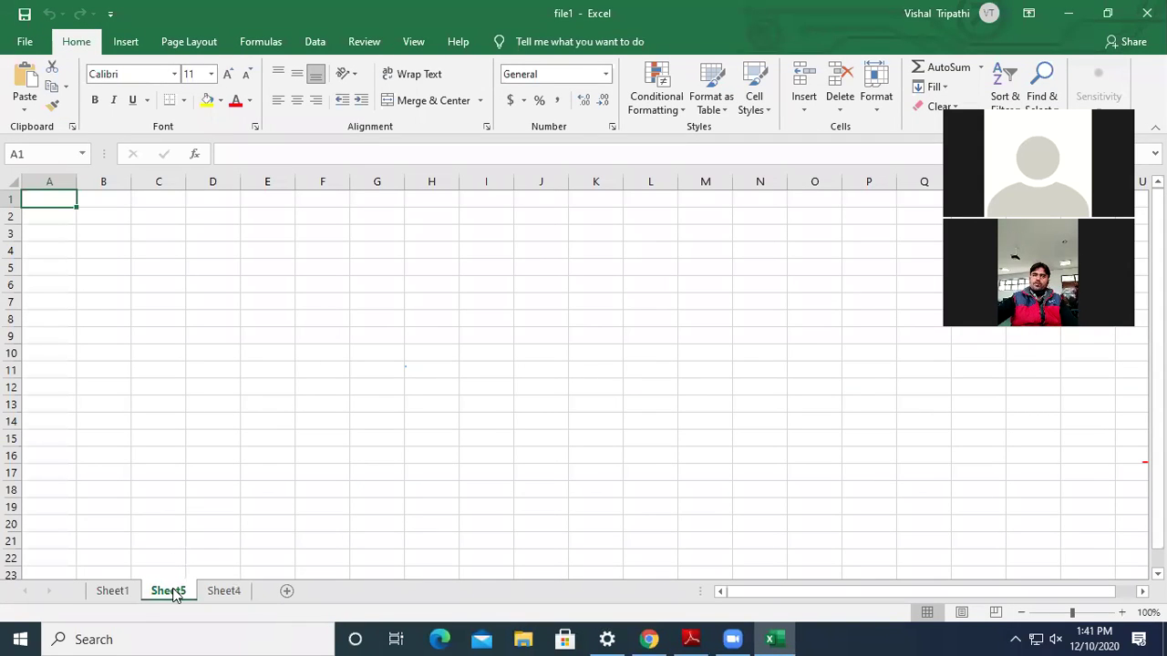
Step: Switch to the PDF in Adobe Reader and read Approach-2 on moving a worksheet to another workbook
click(693, 640)
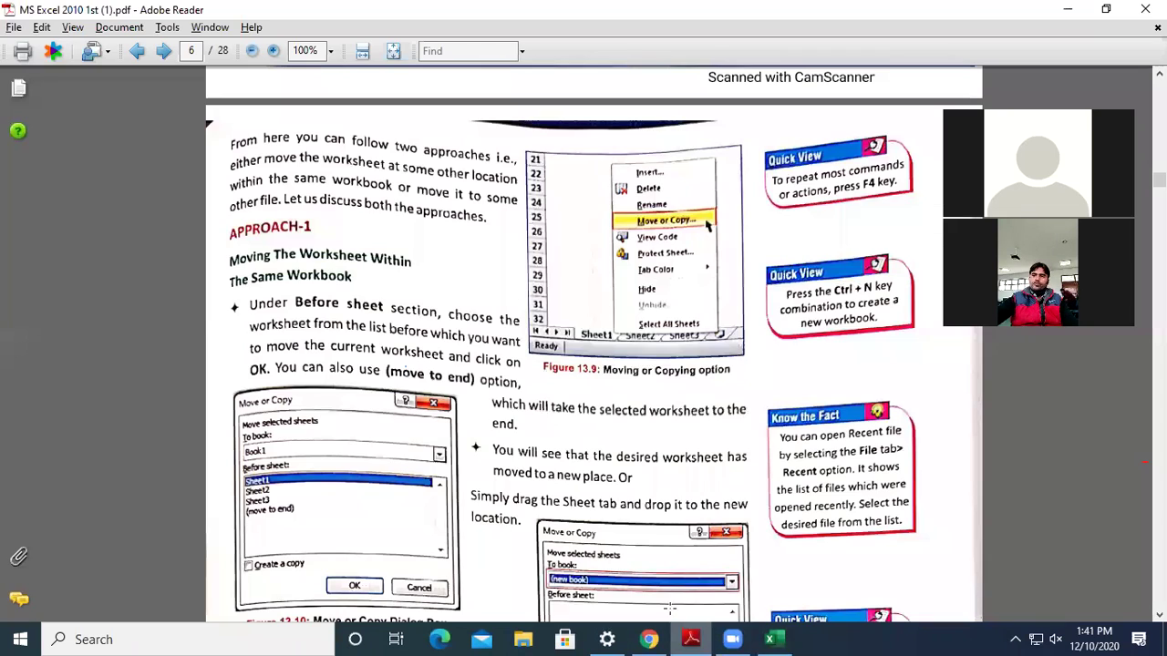
scroll(498, 469, down, 3)
scroll(498, 469, down, 2)
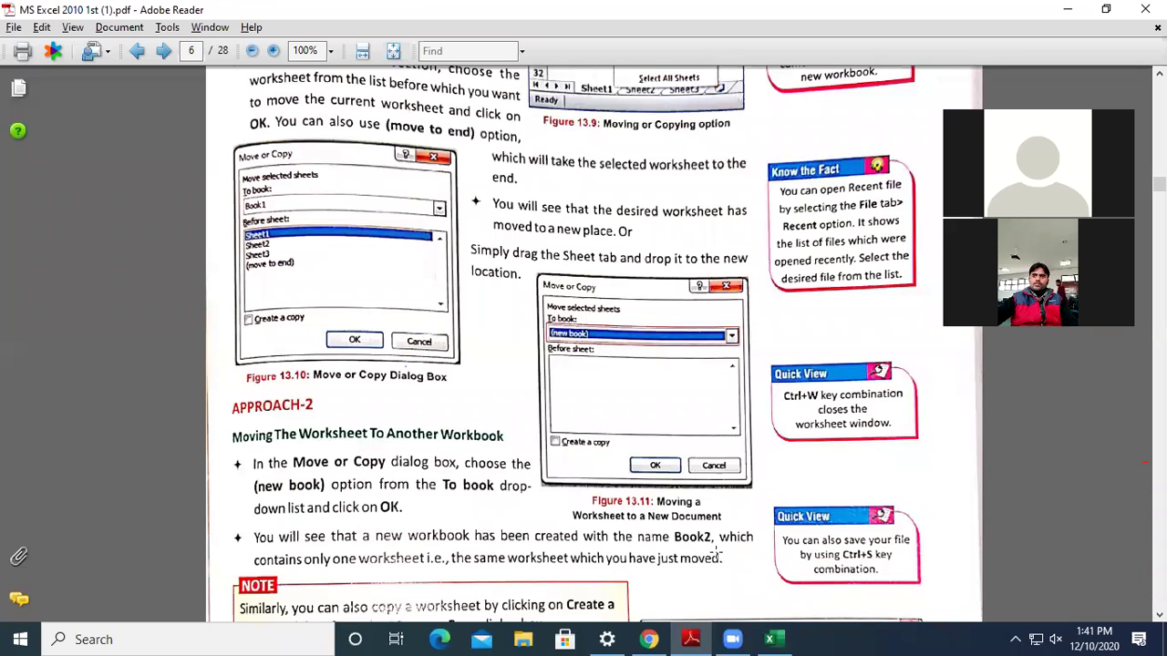
scroll(733, 552, down, 3)
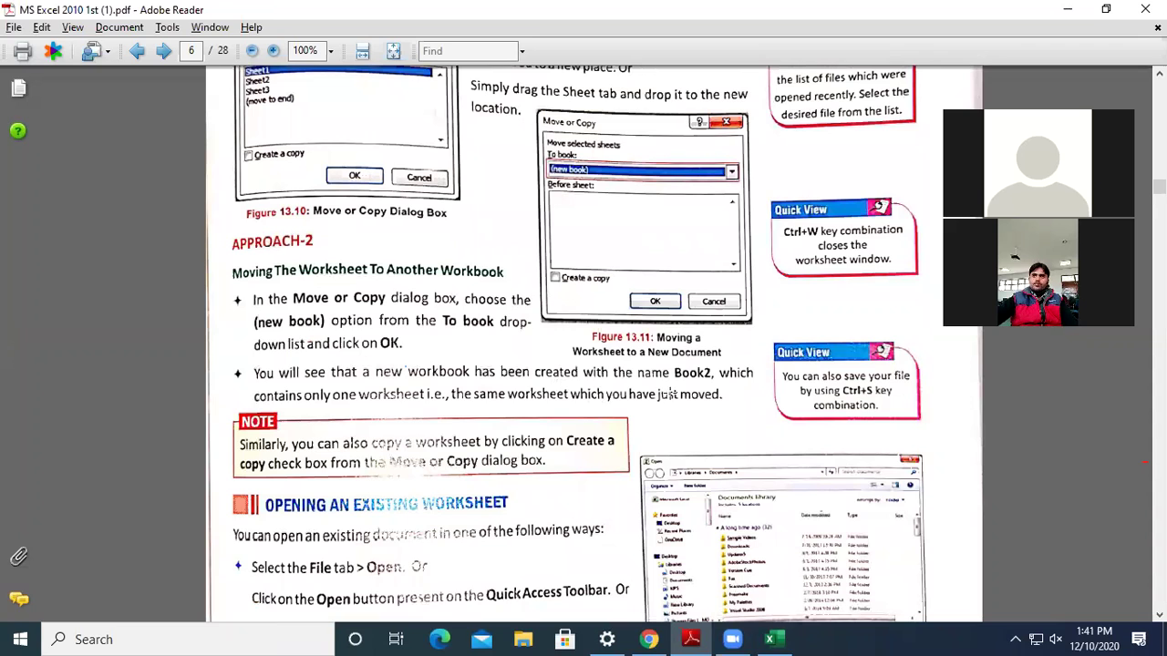
Step: Return to the file1 workbook in Excel and rename Sheet5 as a
click(769, 639)
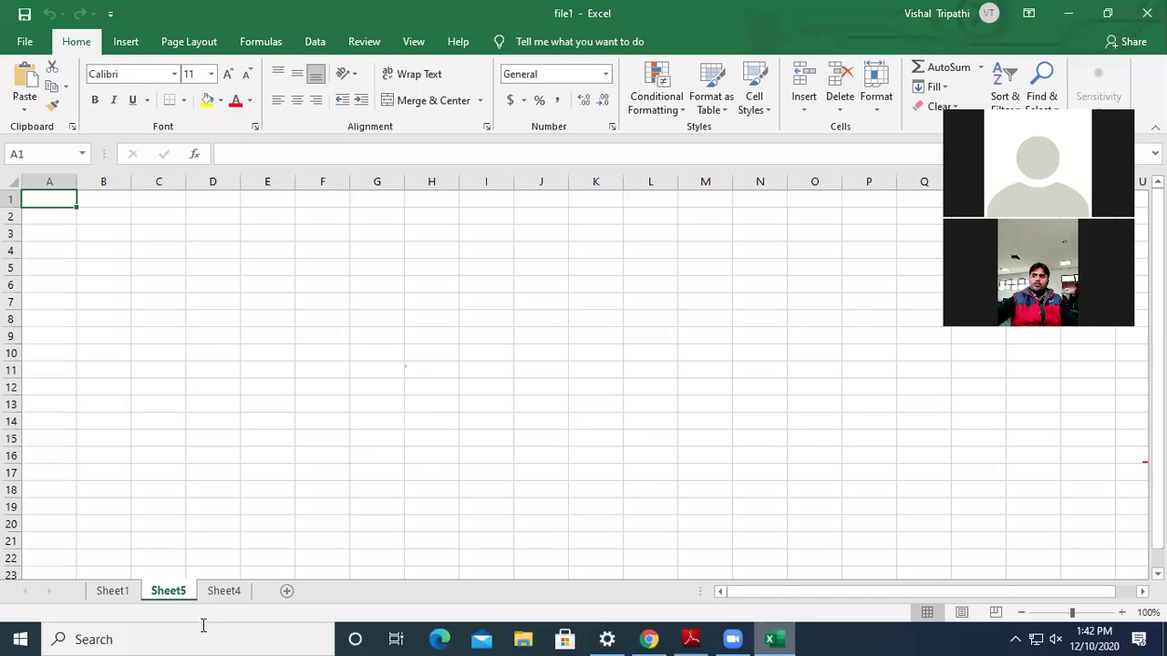
double_click(170, 591)
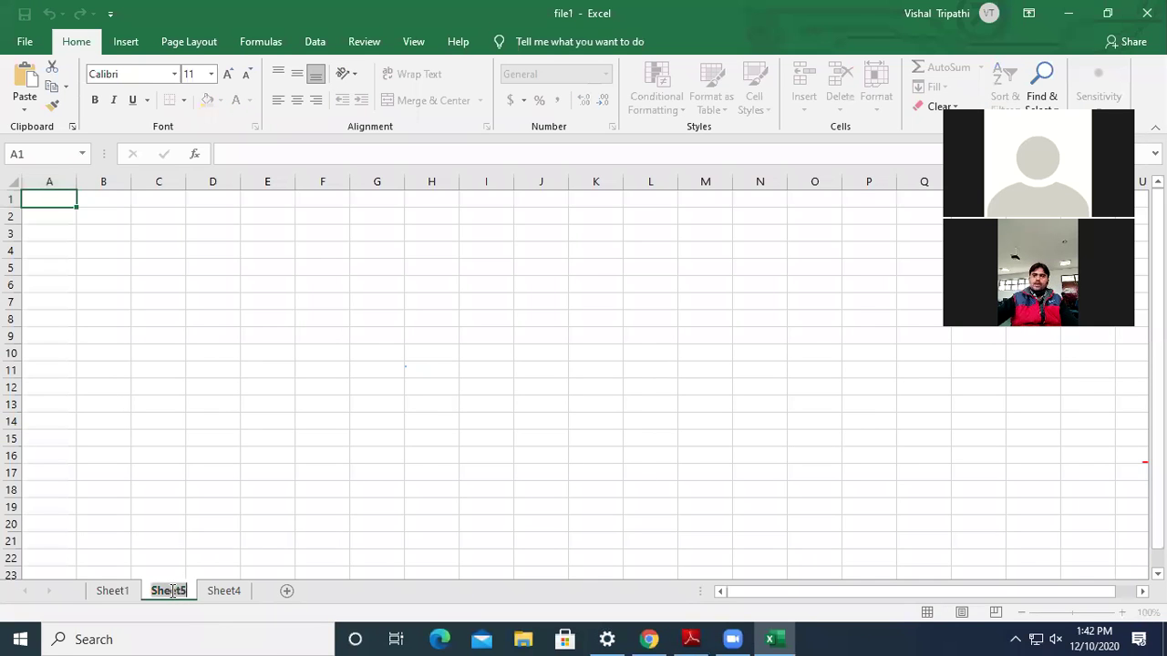
text(a)
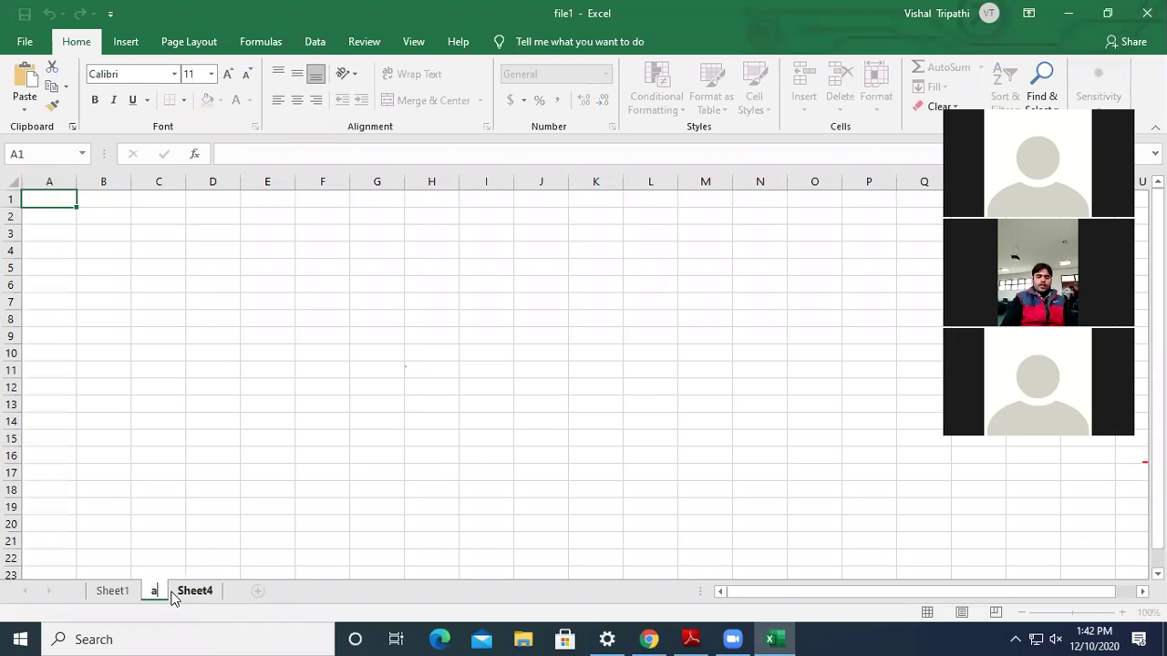
click(430, 541)
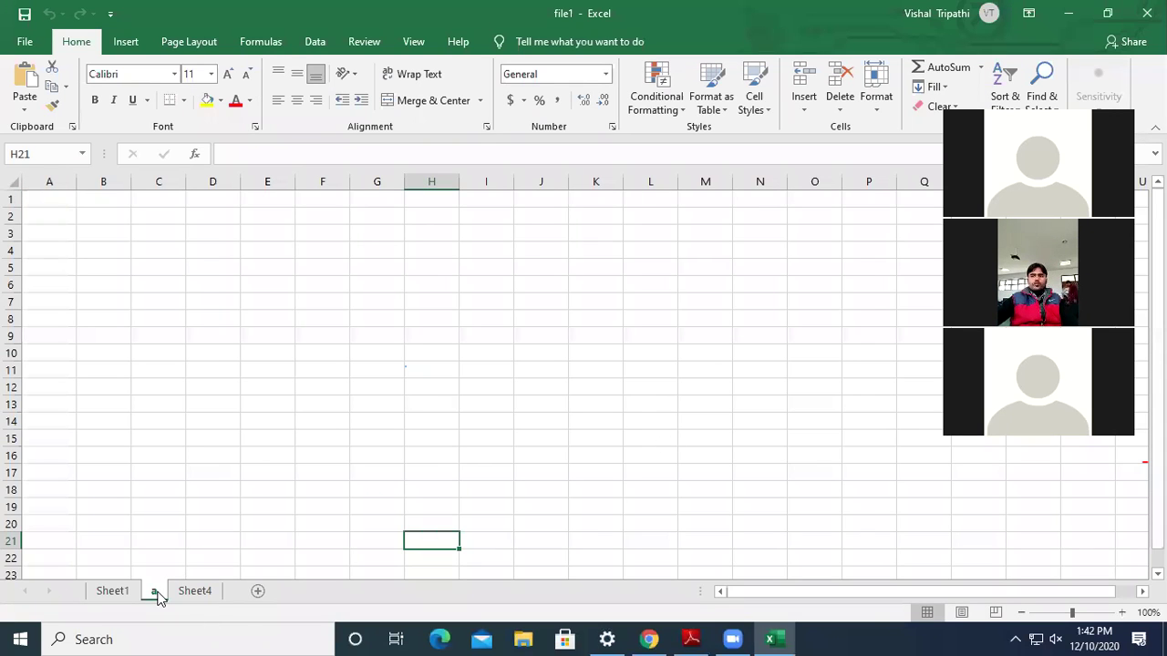
Step: Move worksheet a from file1.xlsx into a new workbook, without creating a copy
right_click(153, 593)
click(224, 453)
click(207, 395)
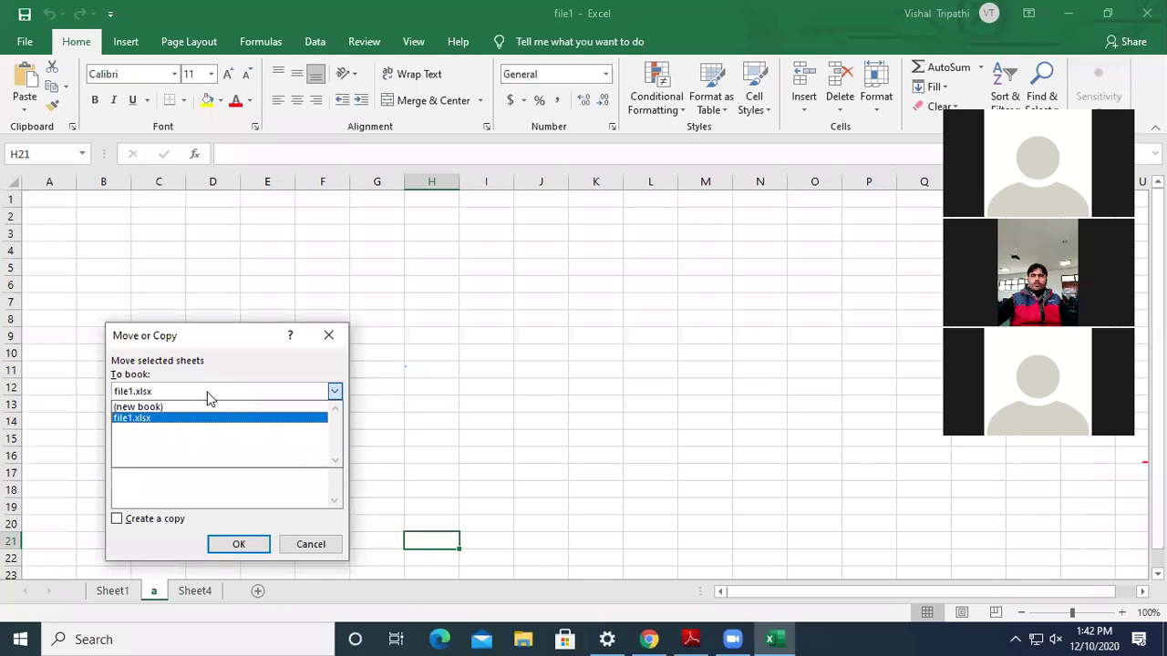
click(197, 409)
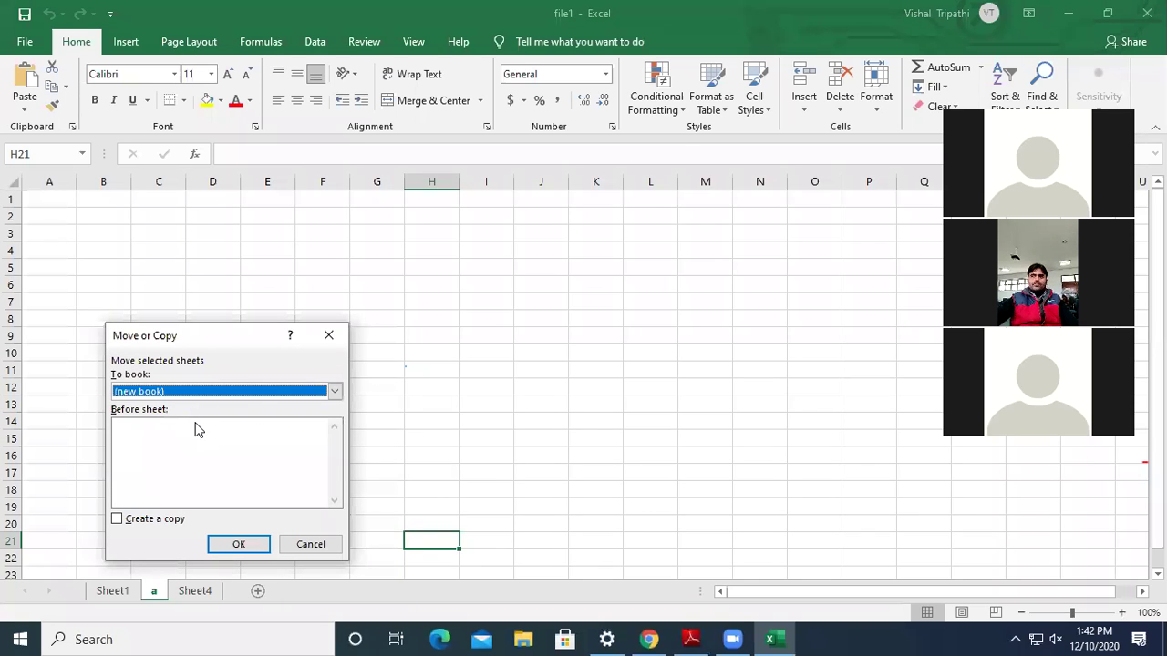
click(251, 549)
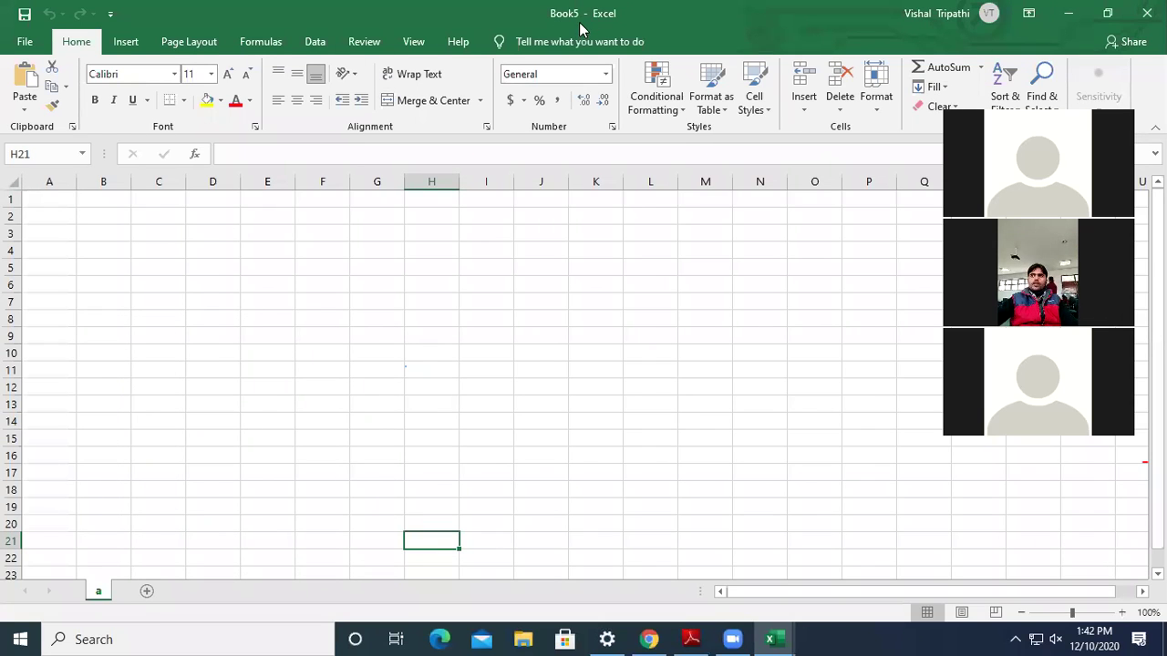
Step: Switch to the PDF in Adobe Reader and select the note about copying a worksheet with Create a copy
click(691, 639)
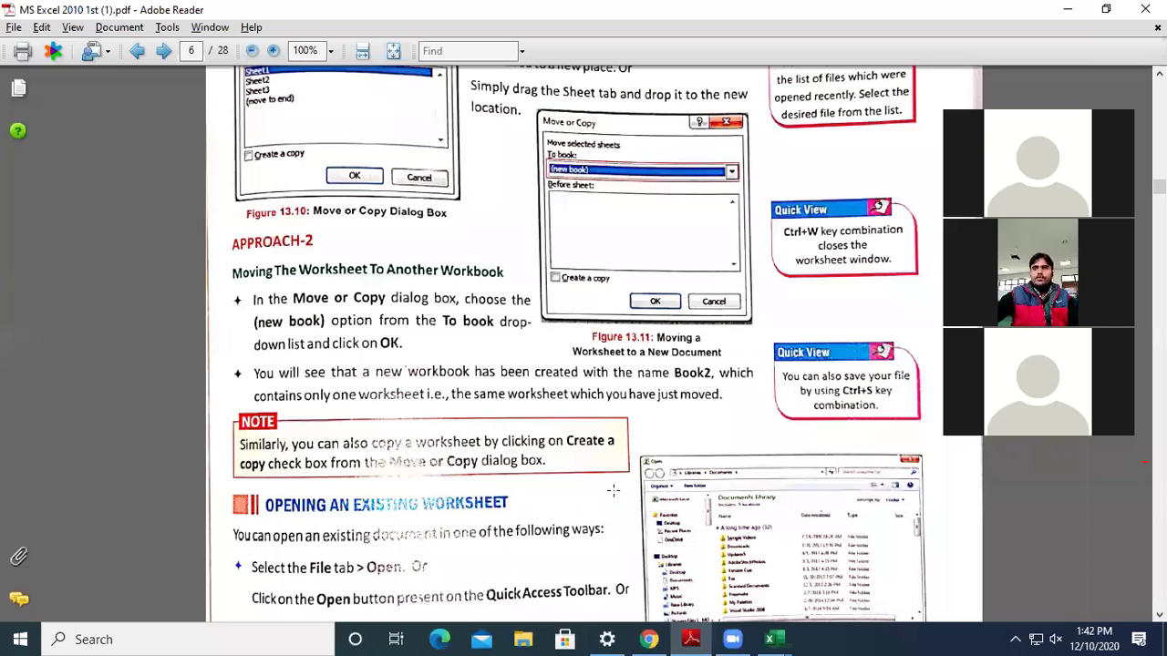
drag(217, 406, 634, 485)
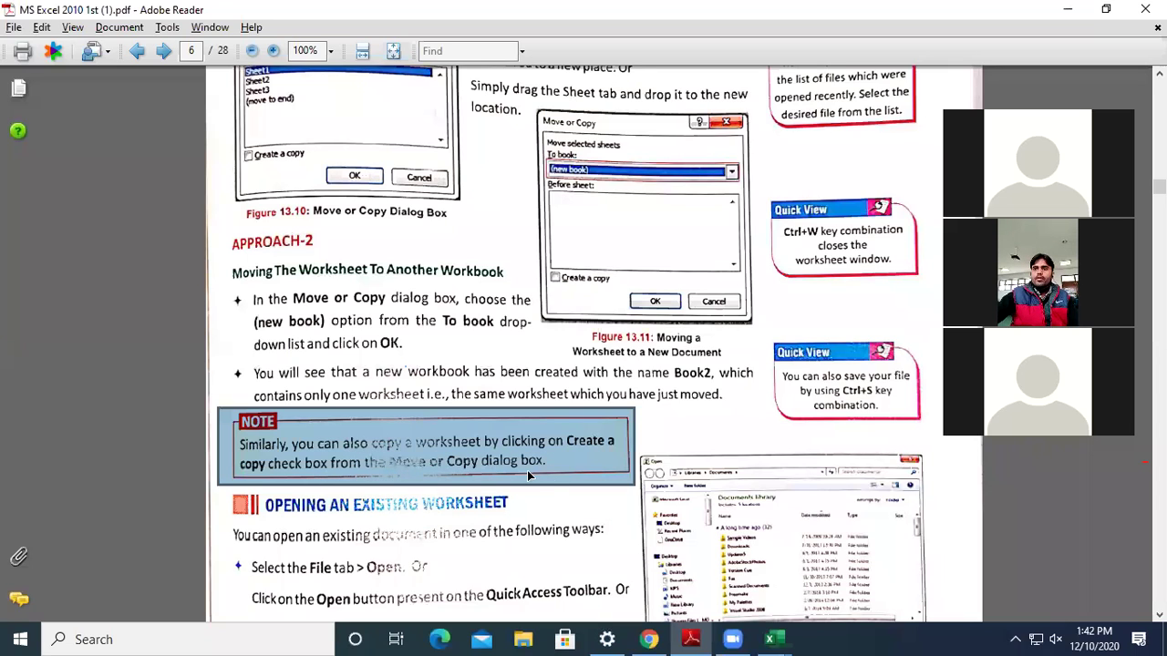
Step: Switch to the file1 workbook in Excel and rename Sheet4 as a
click(773, 638)
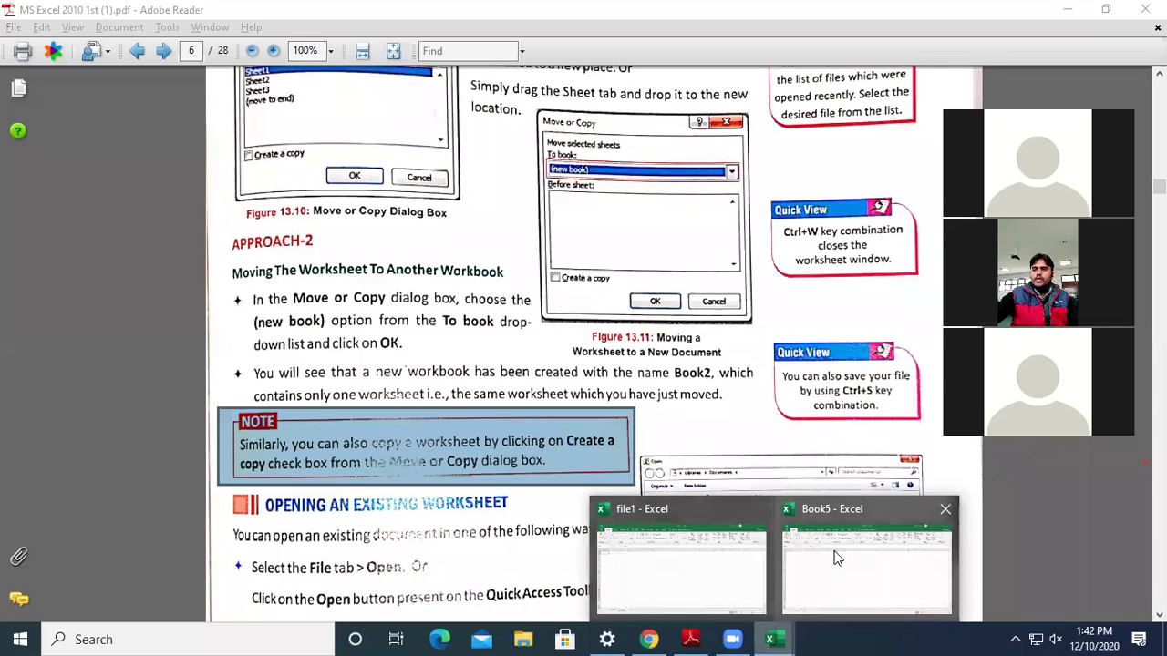
click(730, 576)
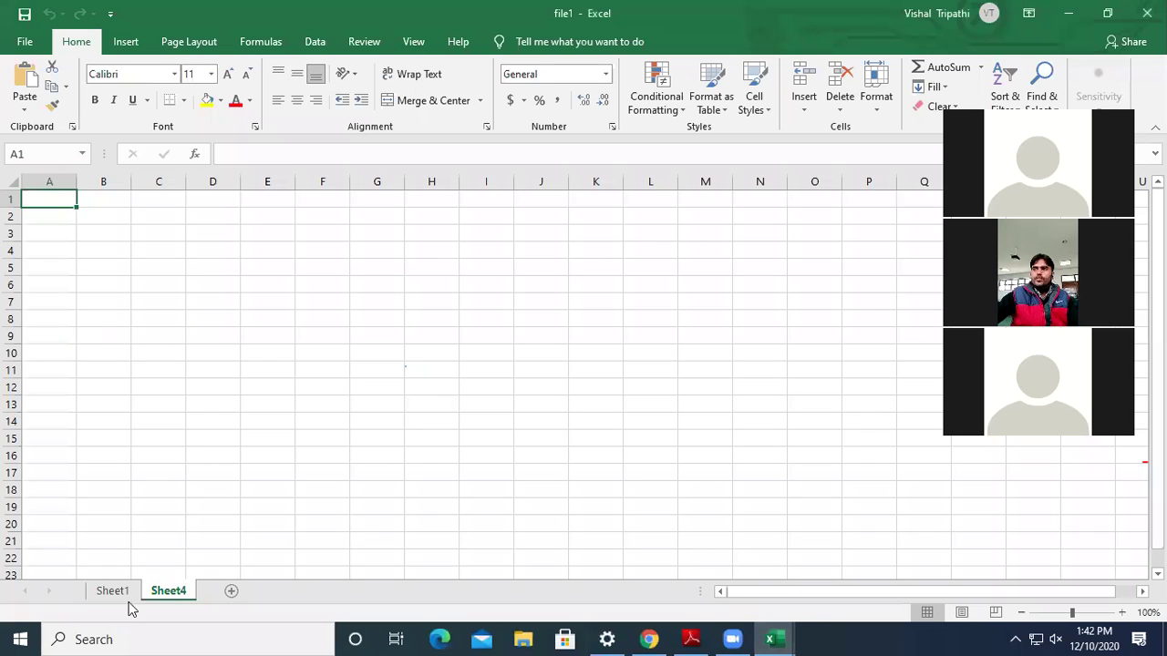
double_click(186, 588)
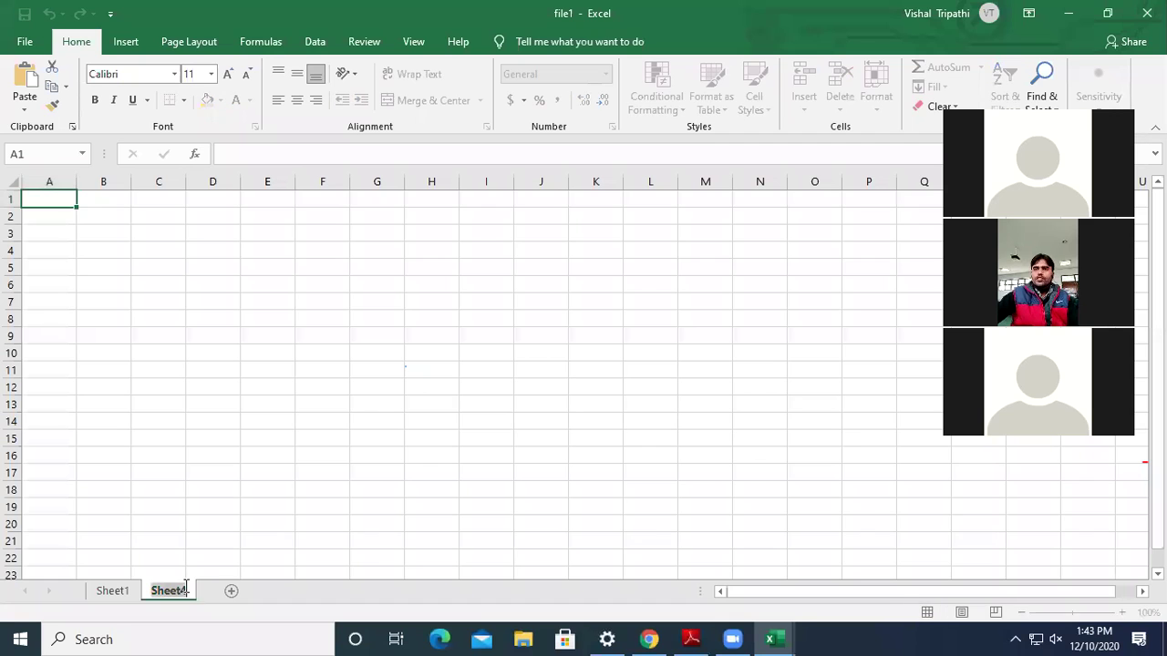
text(a)
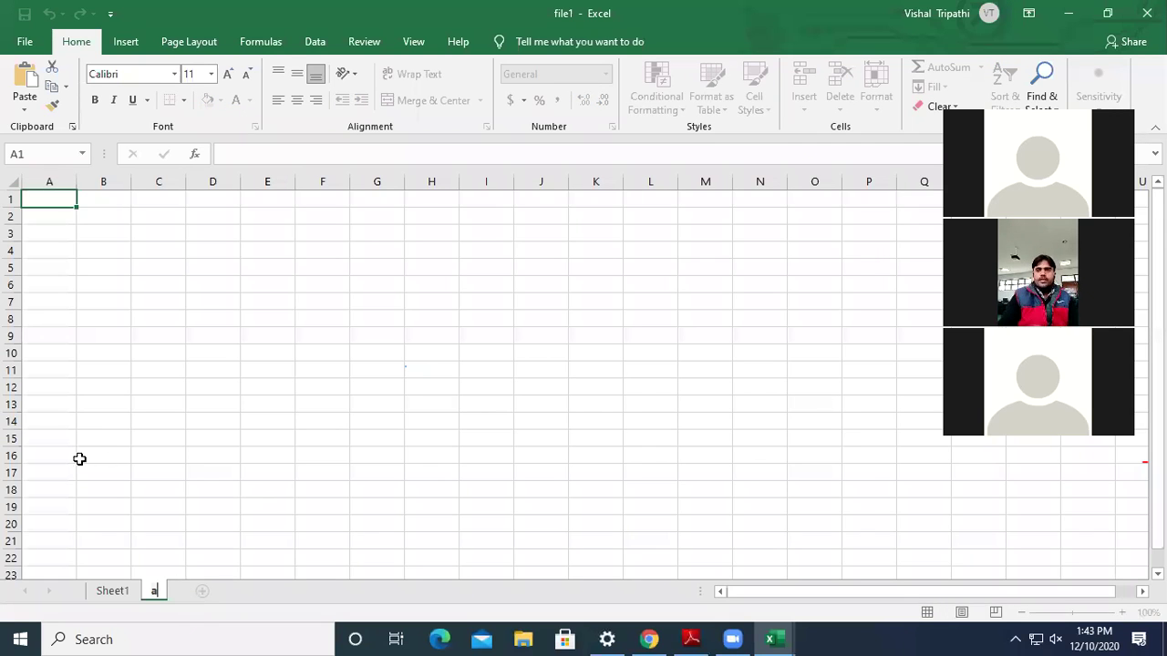
click(119, 557)
Step: Create a copy of the empty worksheet a before Sheet1 within file1.xlsx
right_click(157, 593)
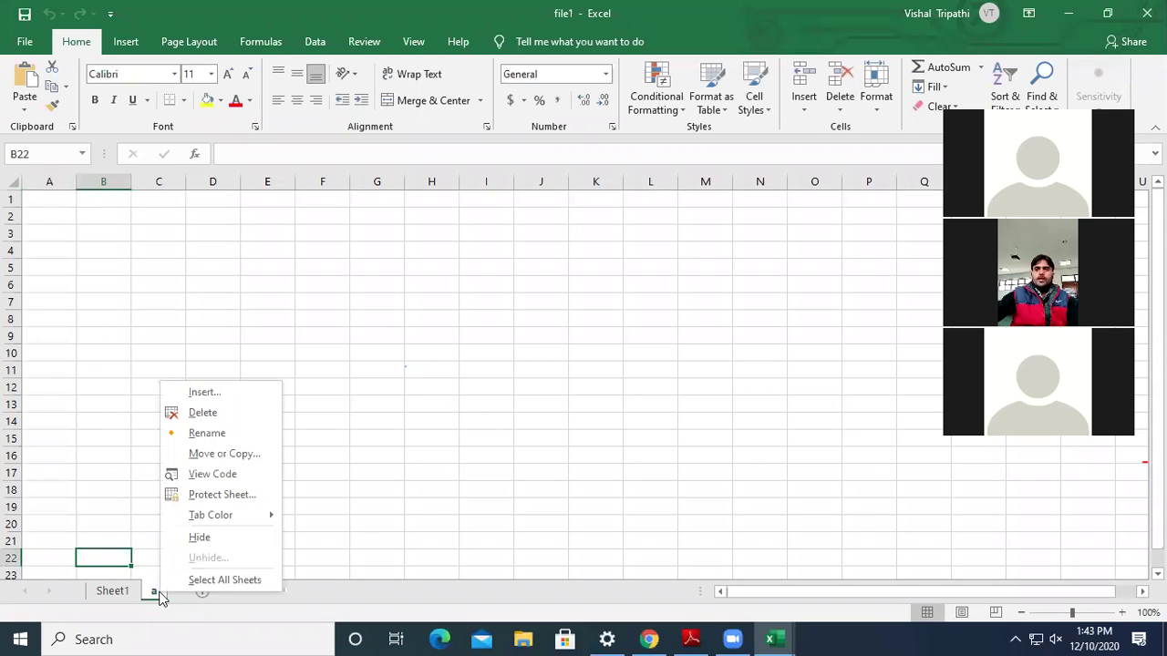
click(235, 455)
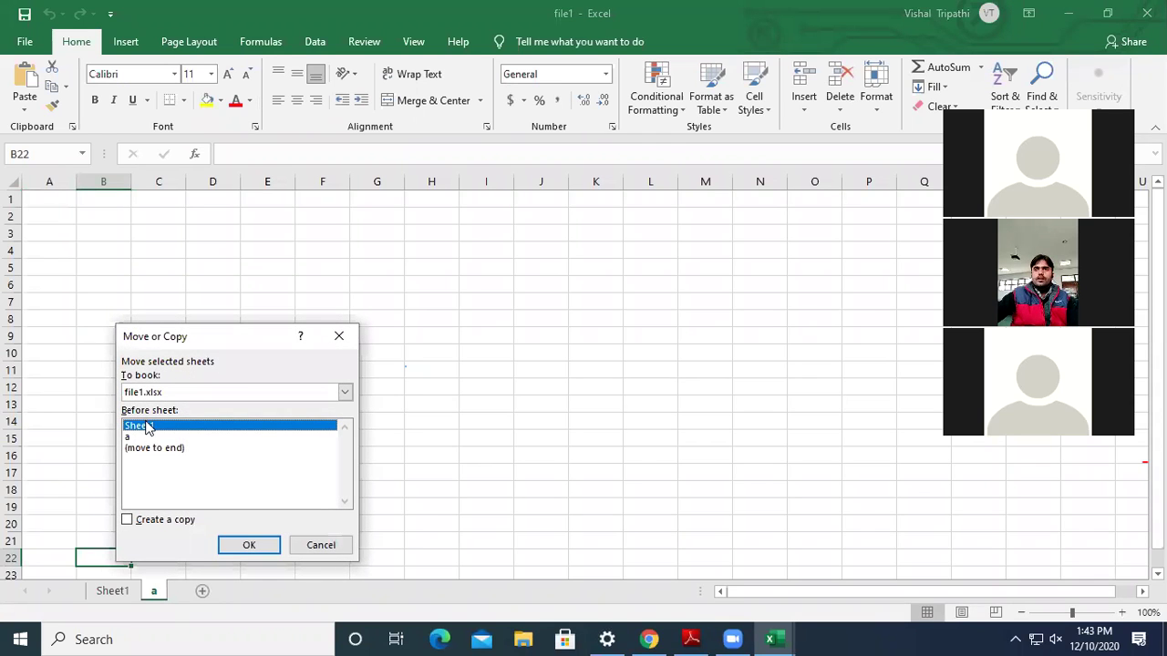
click(130, 521)
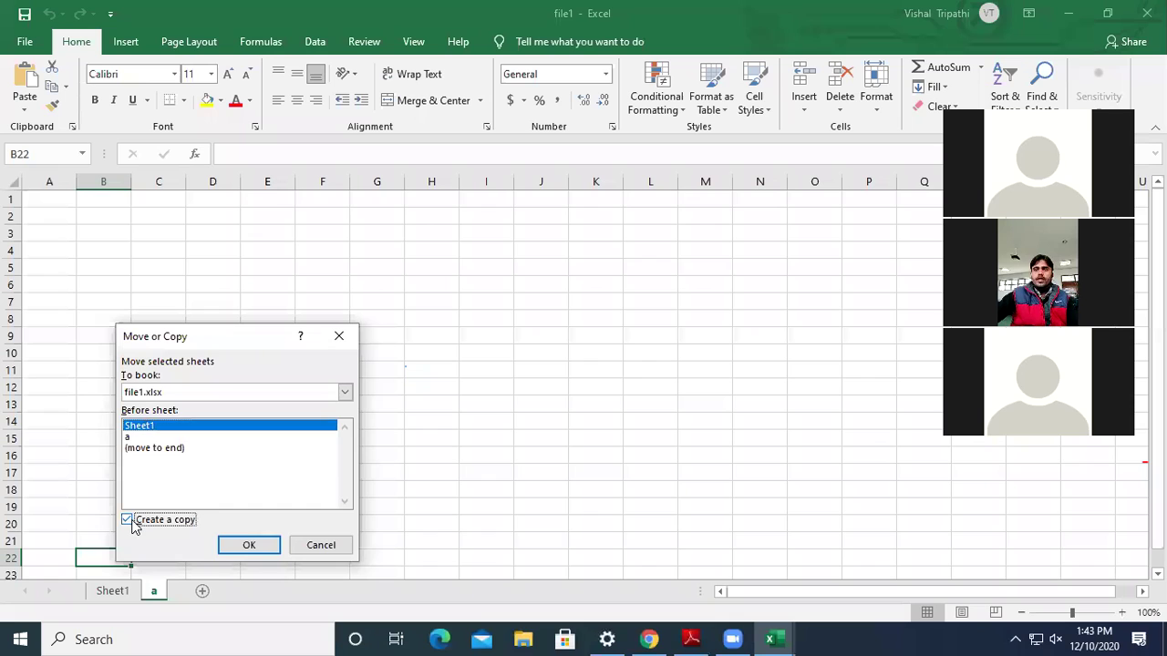
click(261, 549)
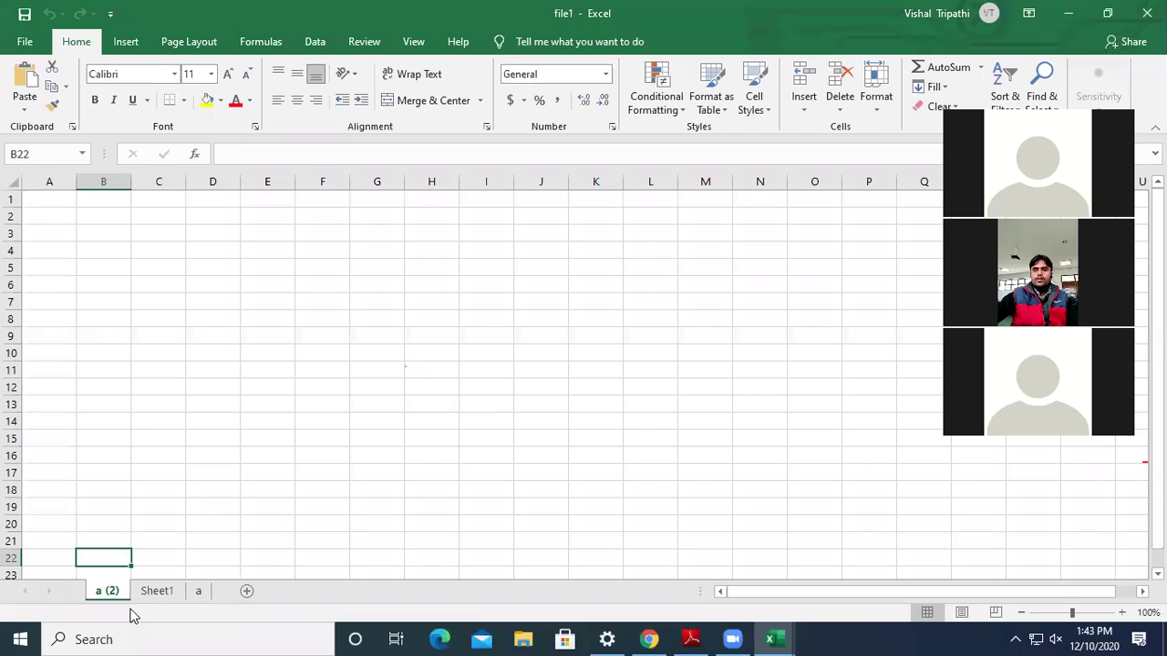
Step: On worksheet a, enter a in C5 and b in C6, and fill the pattern down to C12
click(200, 590)
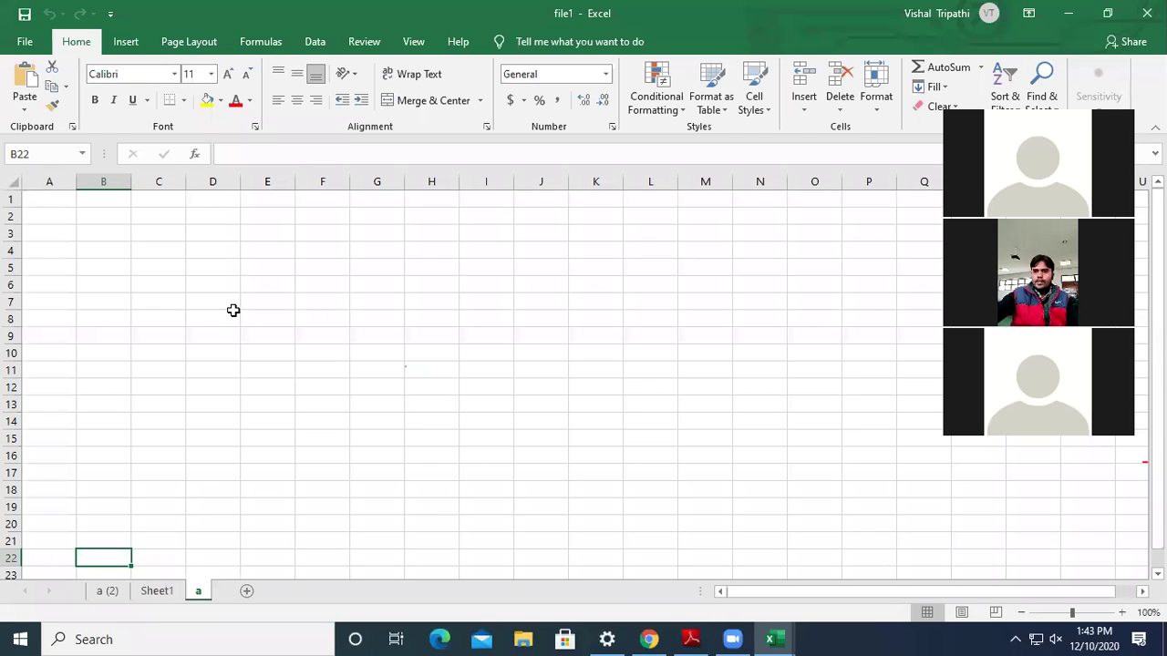
click(164, 265)
text(a)
key(Return)
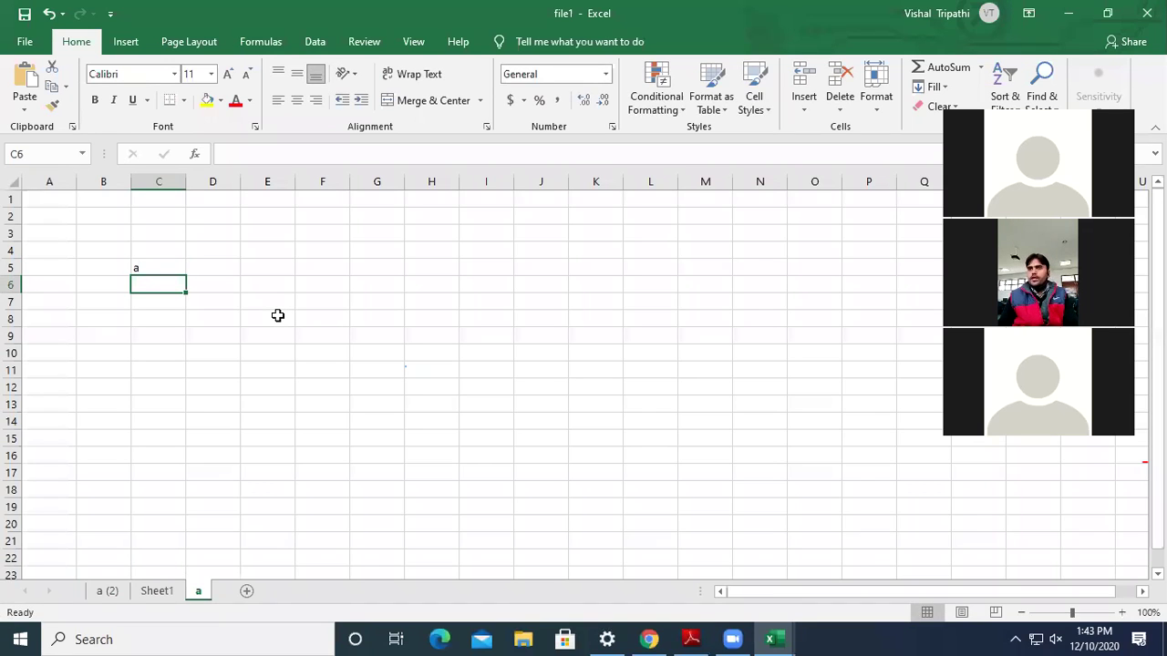
text(b)
key(Return)
drag(151, 270, 188, 395)
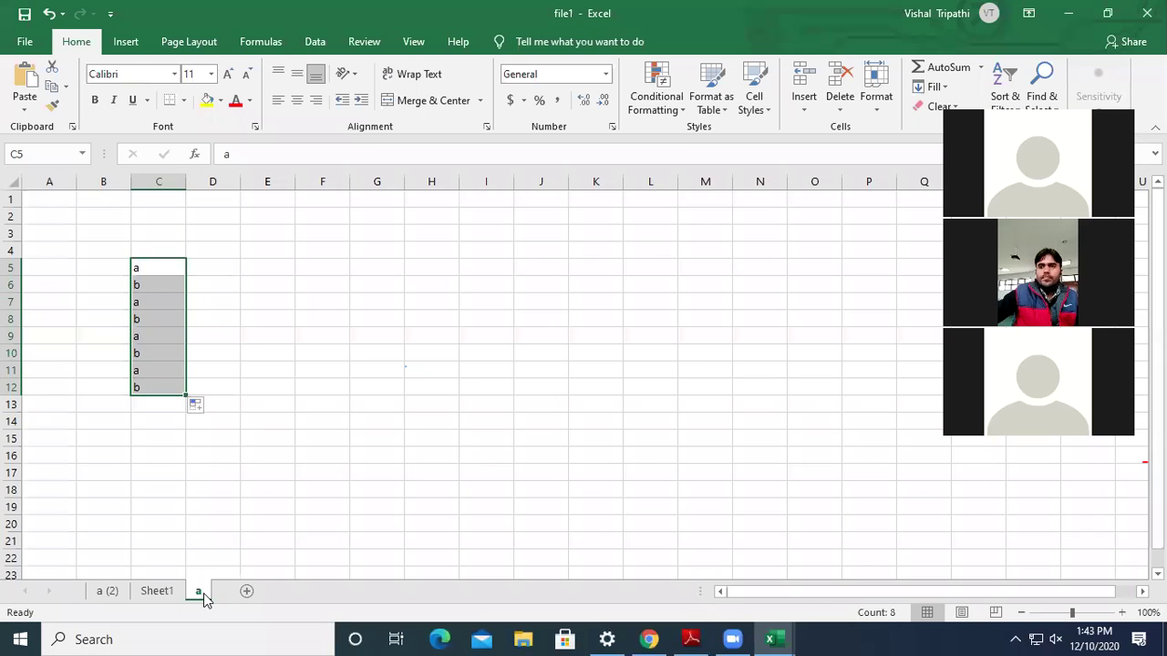
Step: Create a copy of the filled worksheet a in file1.xlsx, placed between a (2) and Sheet1
right_click(203, 592)
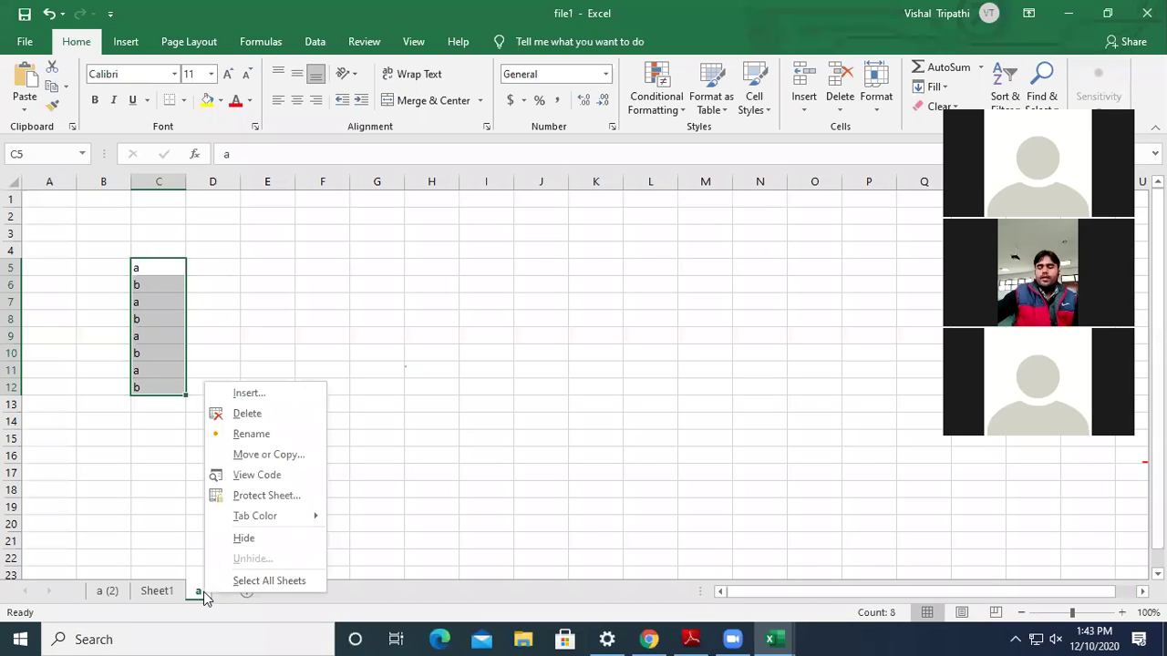
click(289, 455)
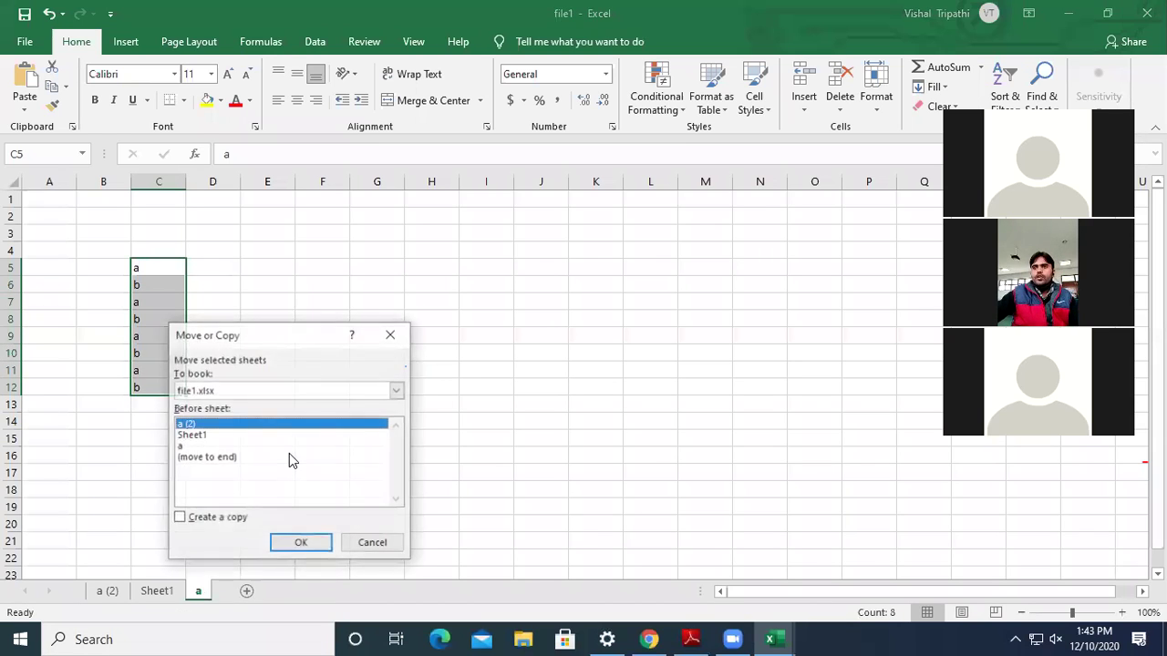
click(190, 436)
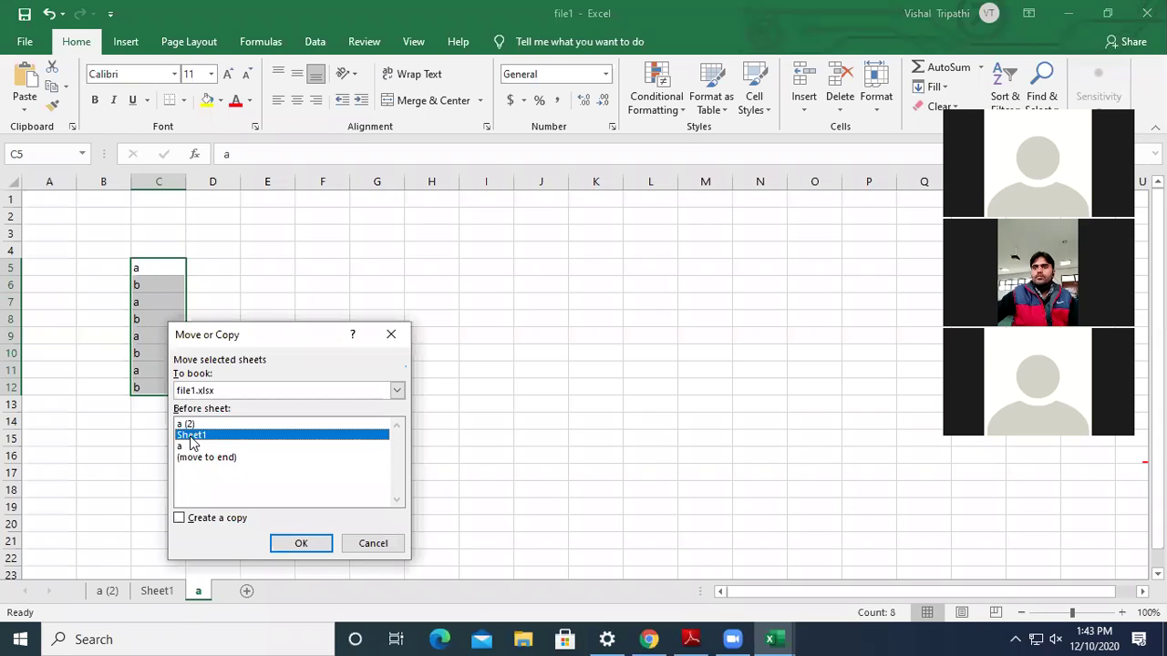
click(229, 519)
click(303, 545)
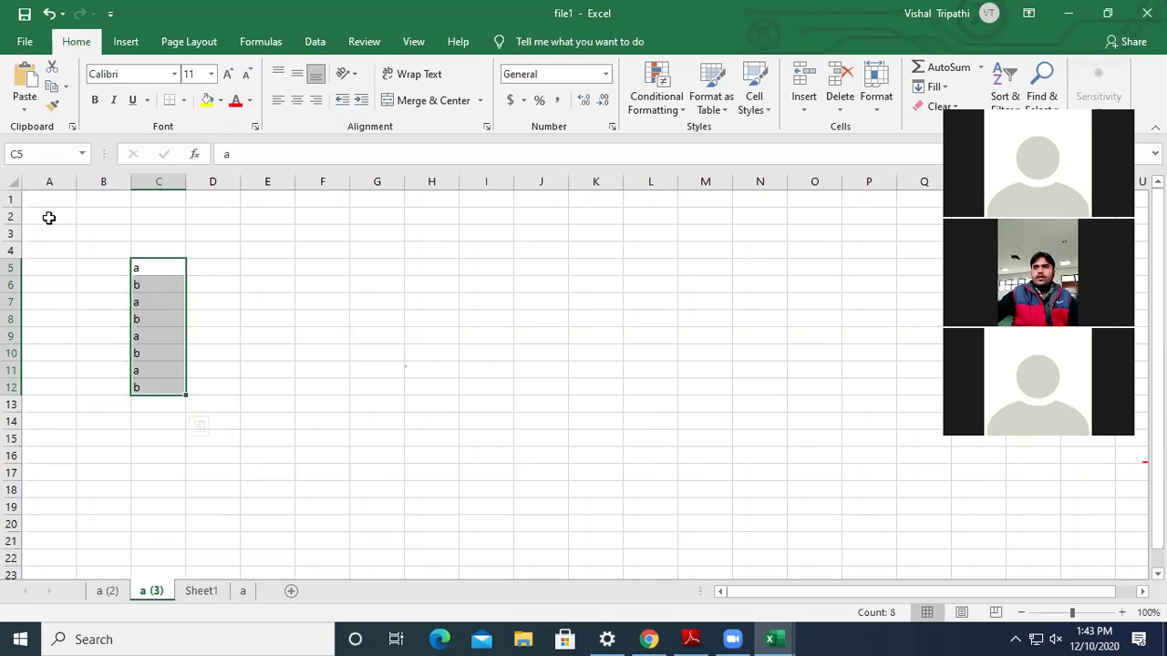
Step: Compare the contents of the copied worksheet a (3) with those of the original worksheet a
drag(119, 245, 169, 421)
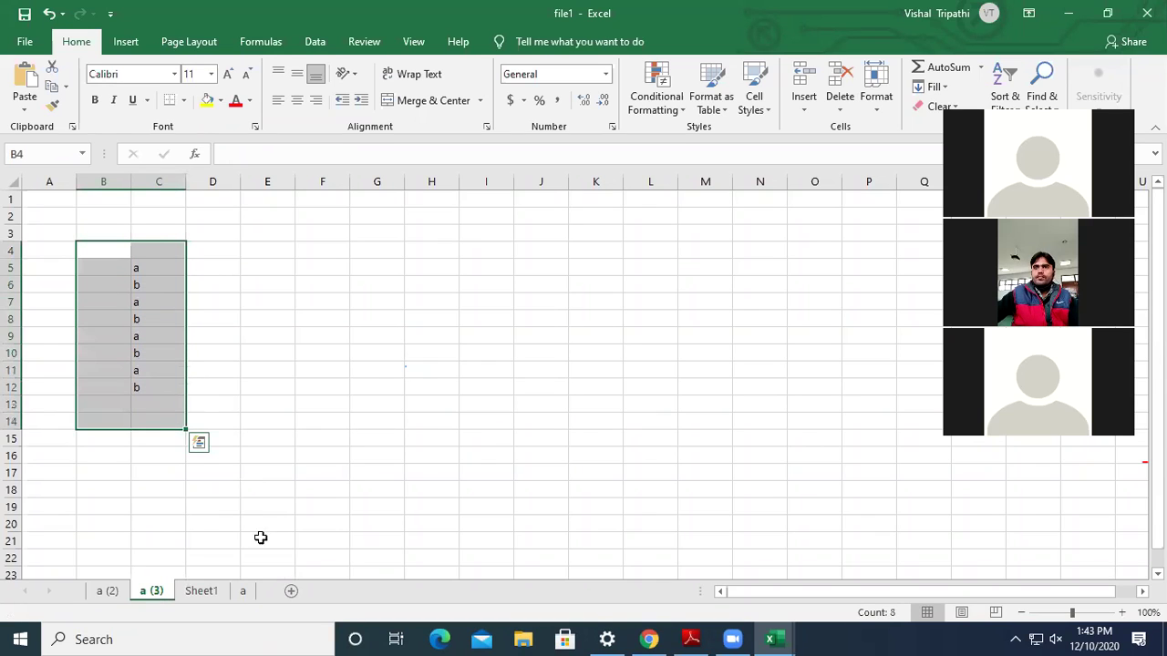
click(243, 591)
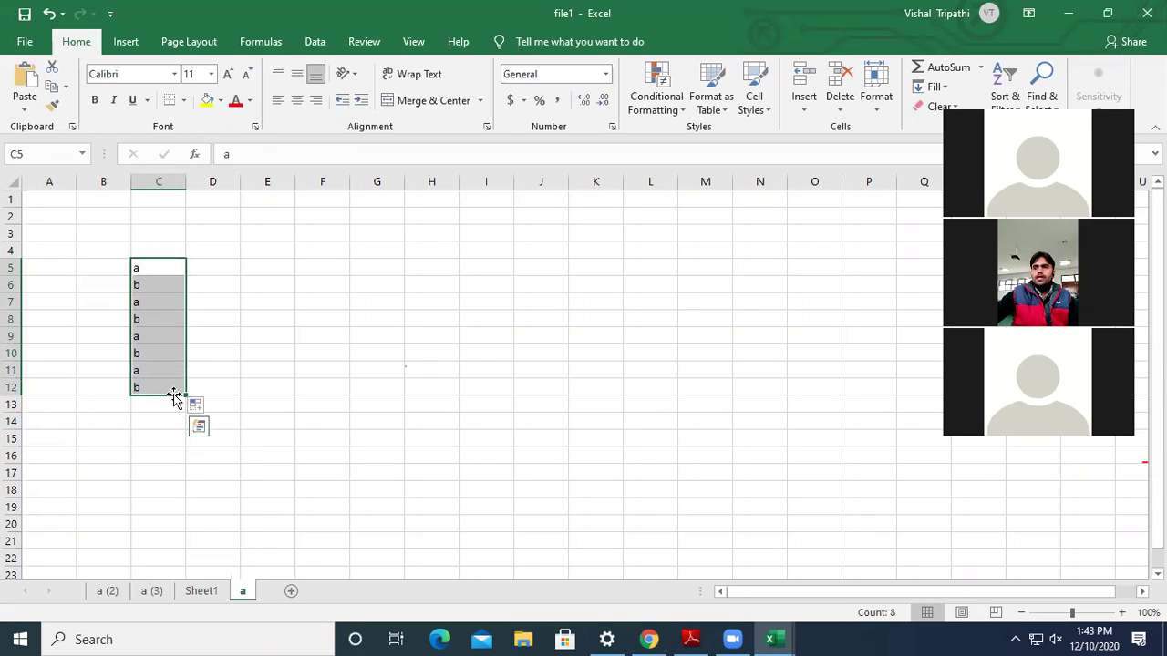
click(153, 590)
click(377, 353)
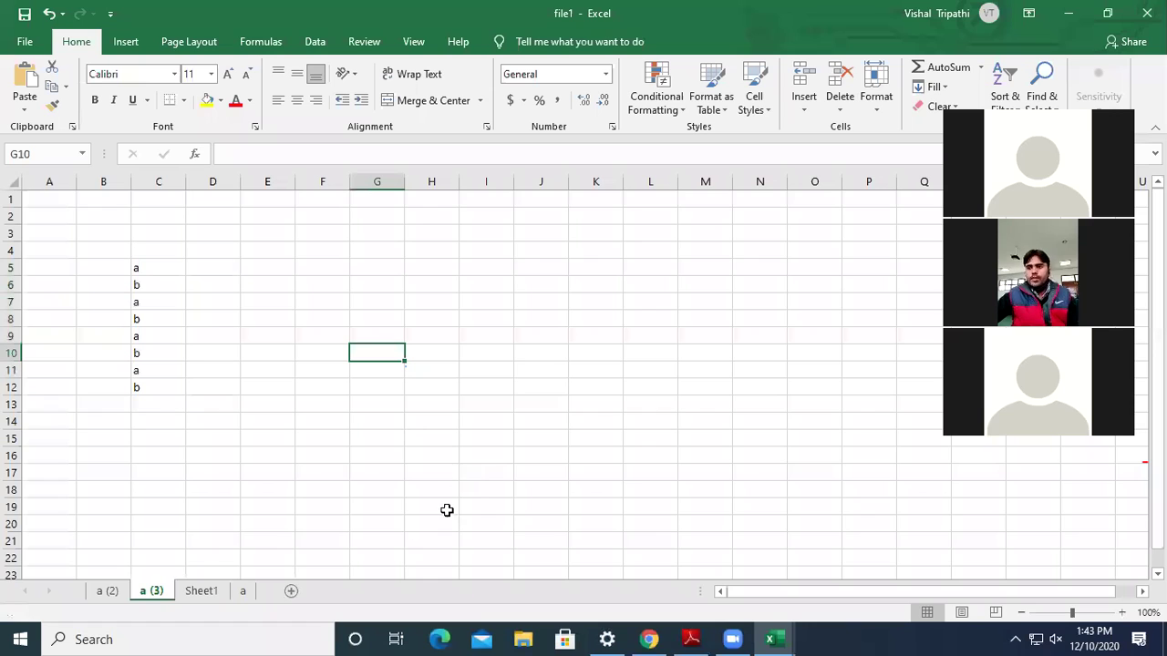
Step: Switch to the PDF in Adobe Reader and read the section on opening an existing worksheet
click(777, 639)
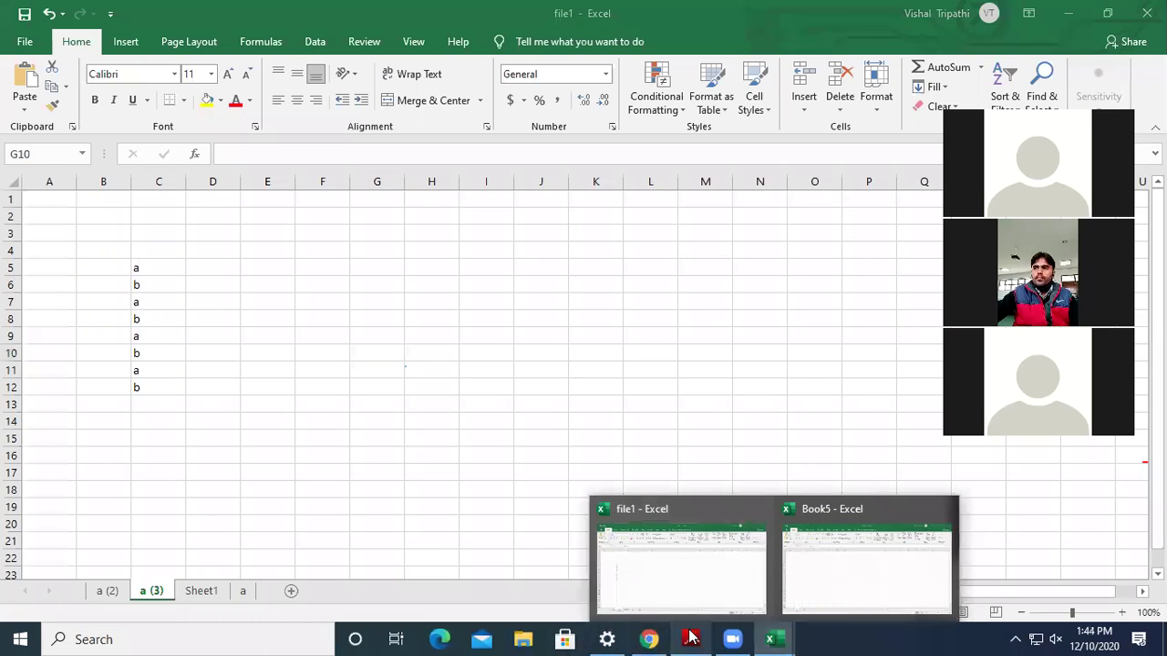
click(691, 638)
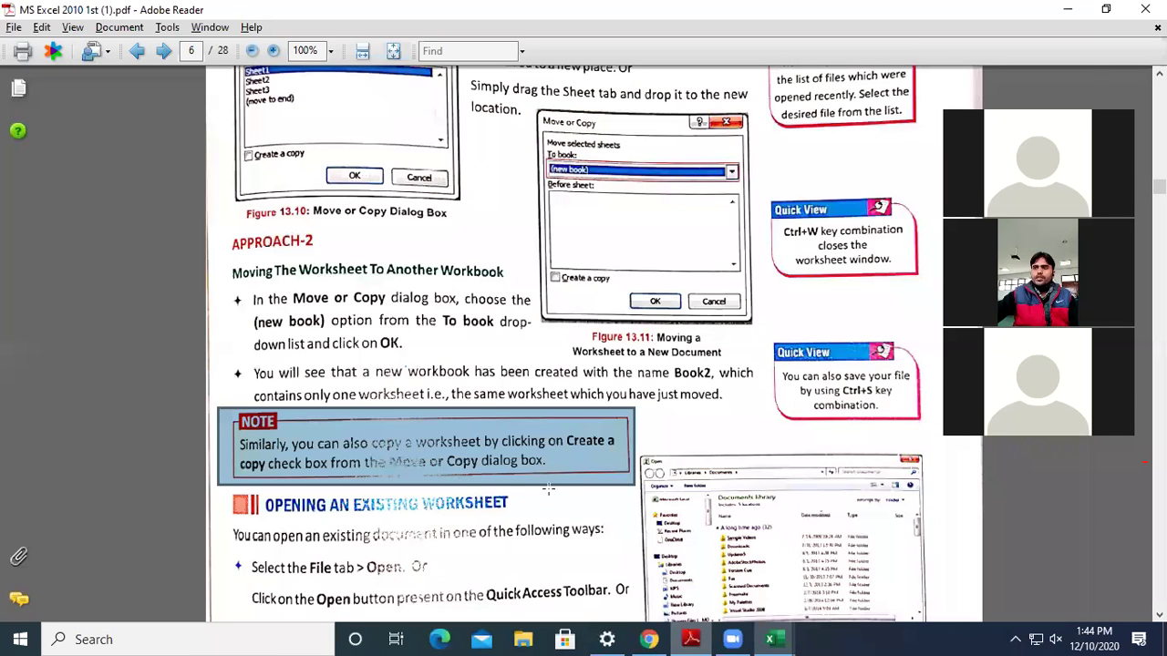
scroll(542, 493, down, 3)
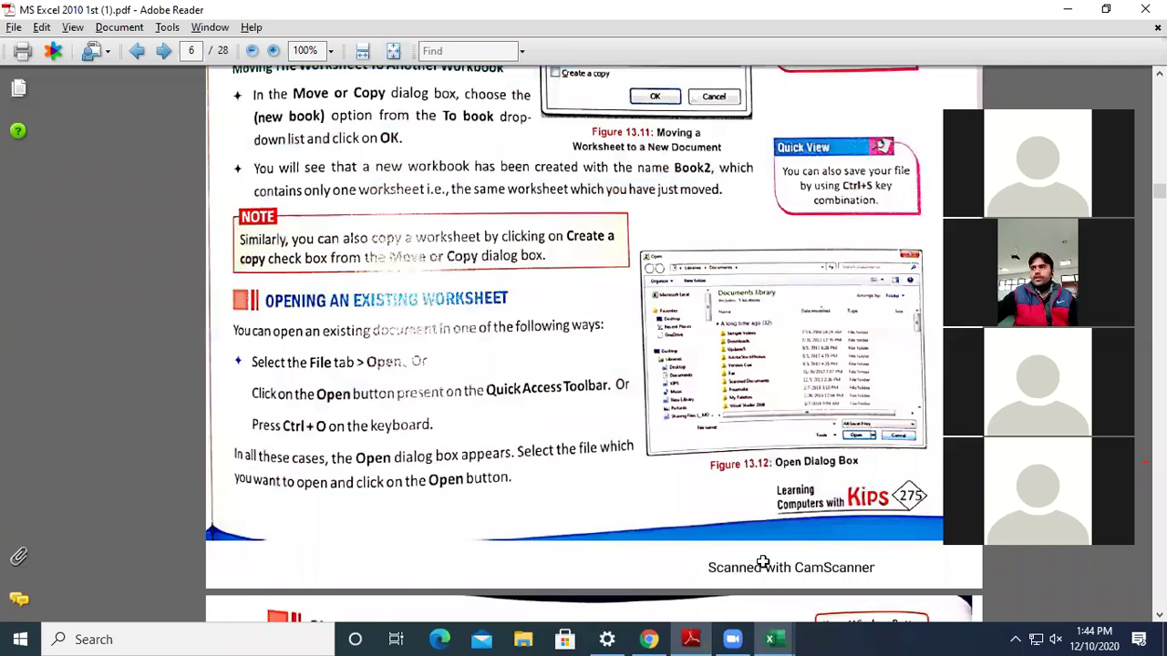
Step: Return to the file1 workbook in Excel and close it, saving its changes
key(alt+Tab)
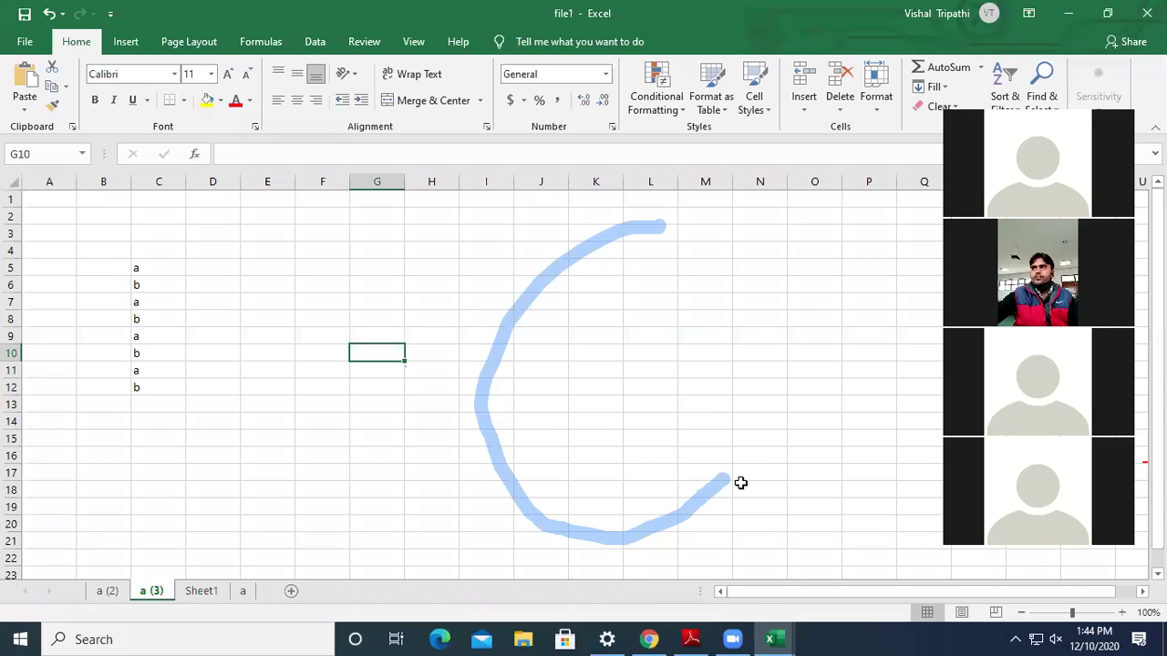
mouse_move(778, 638)
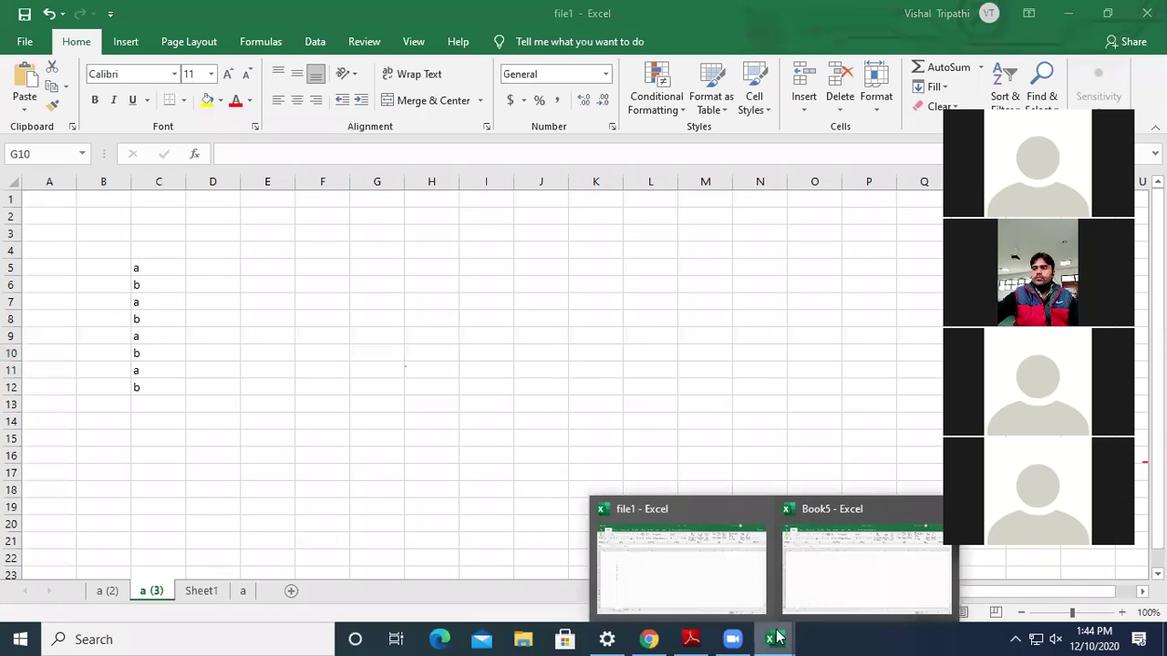
click(629, 521)
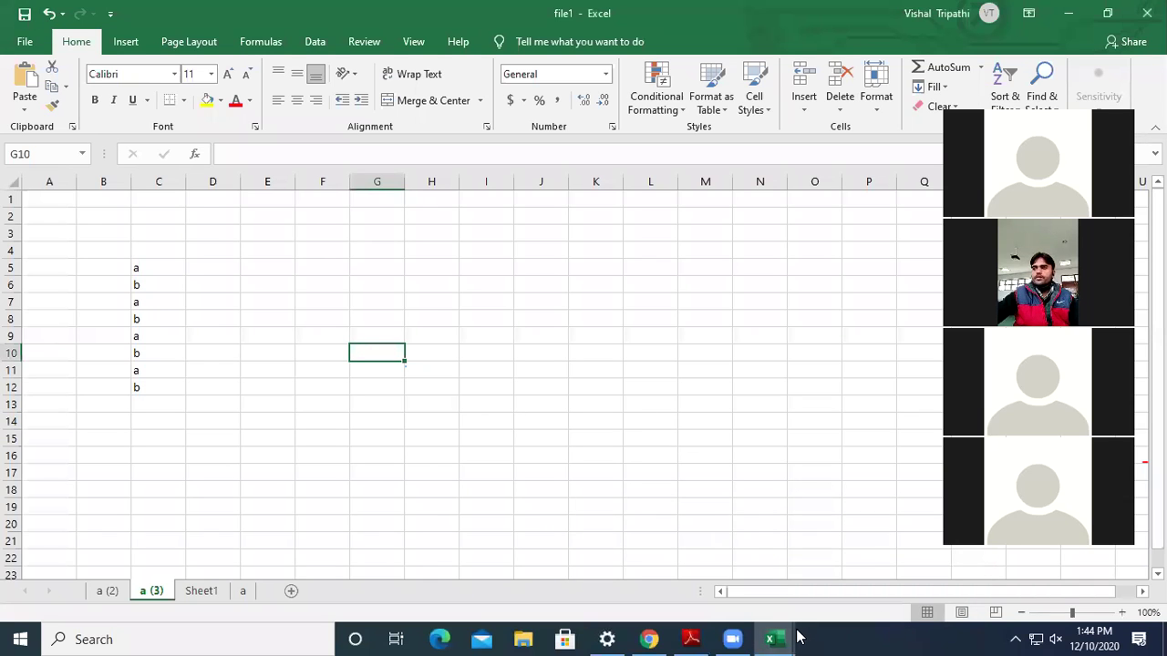
mouse_move(775, 639)
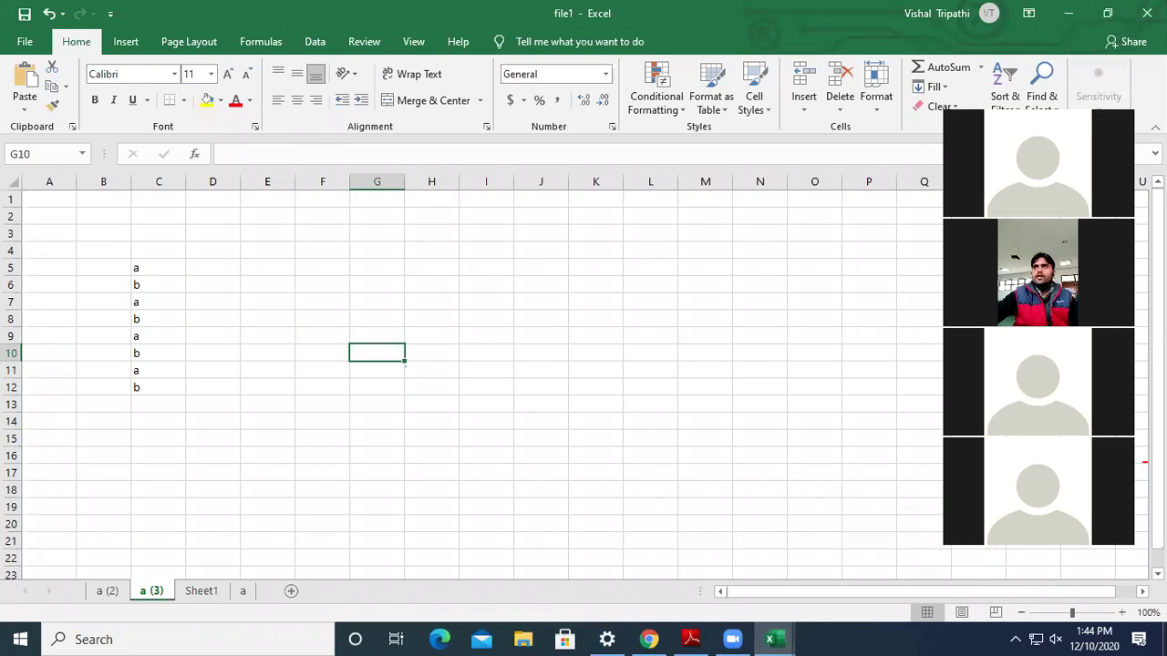
click(1147, 13)
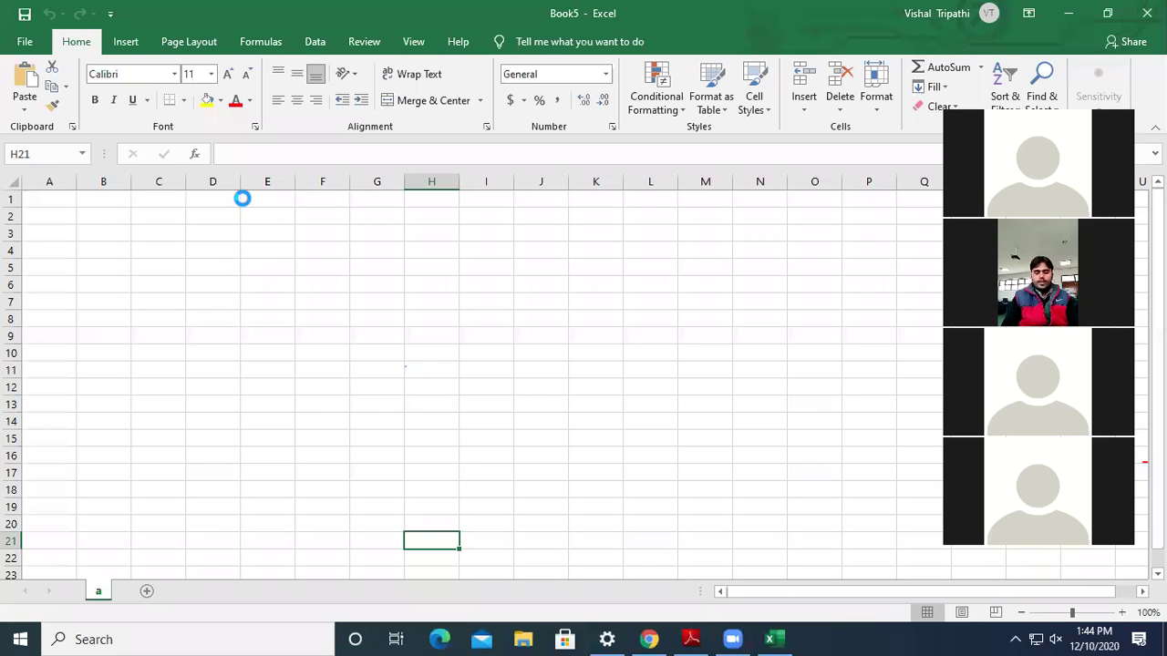
Step: From the Book5 workbook, go to the Open page and browse the Desktop folder for a workbook
key(ctrl+o)
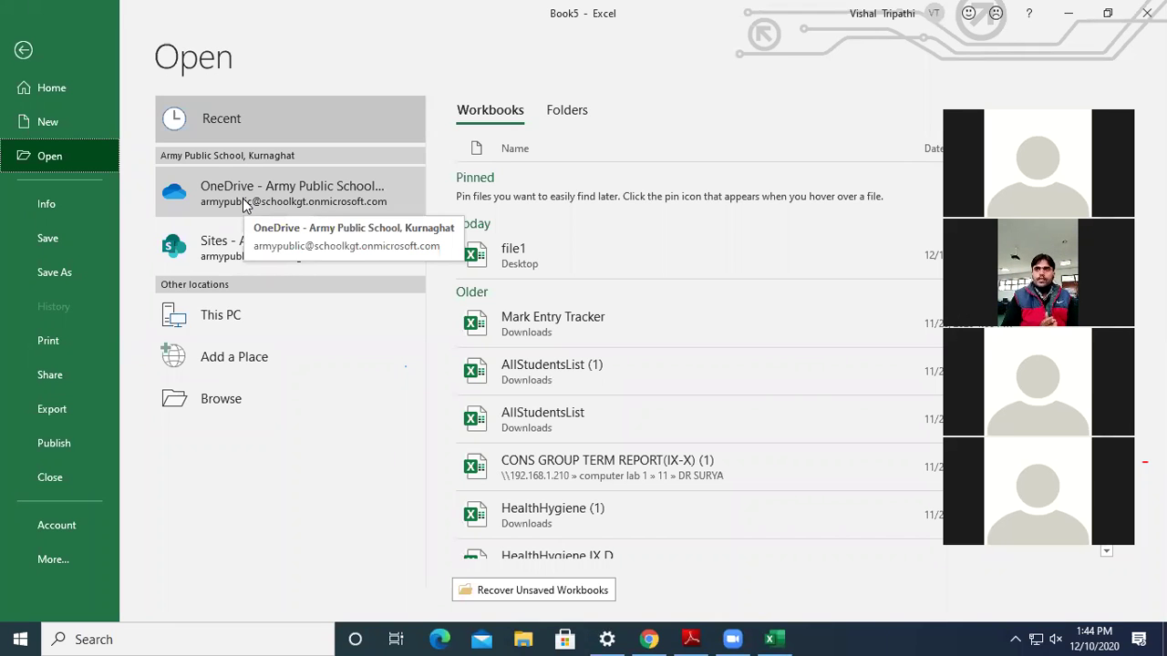
key(Escape)
click(27, 43)
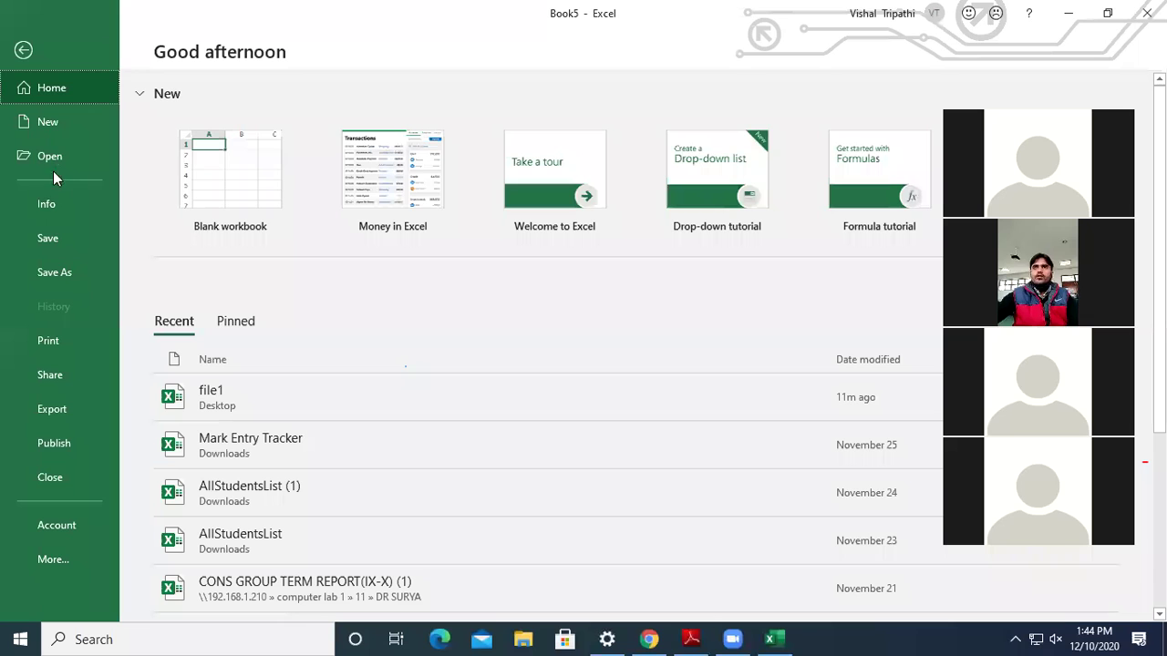
click(88, 160)
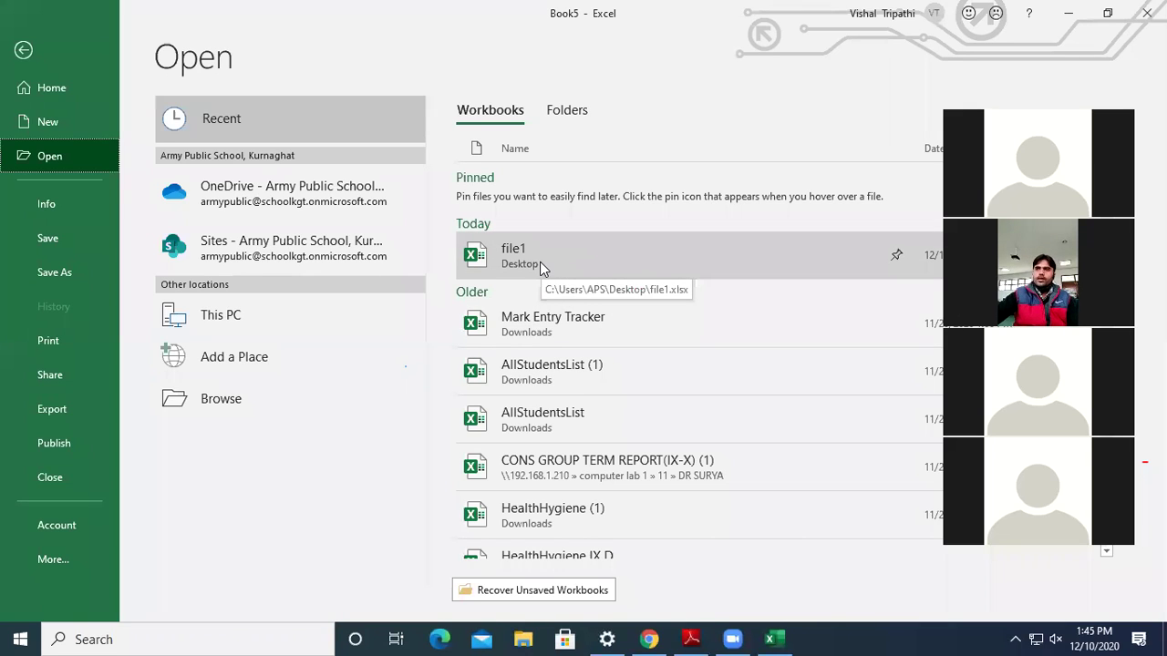
click(262, 403)
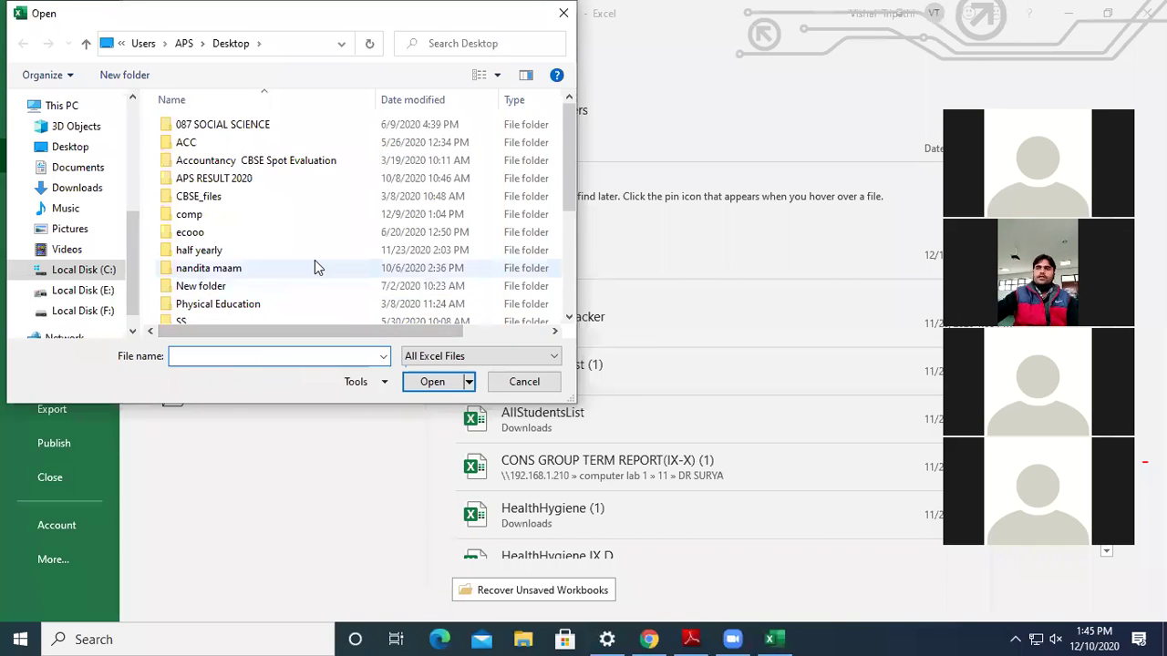
Step: Open file1 from the Desktop folder as read-only and select cell C6 on worksheet a (3)
scroll(314, 264, down, 3)
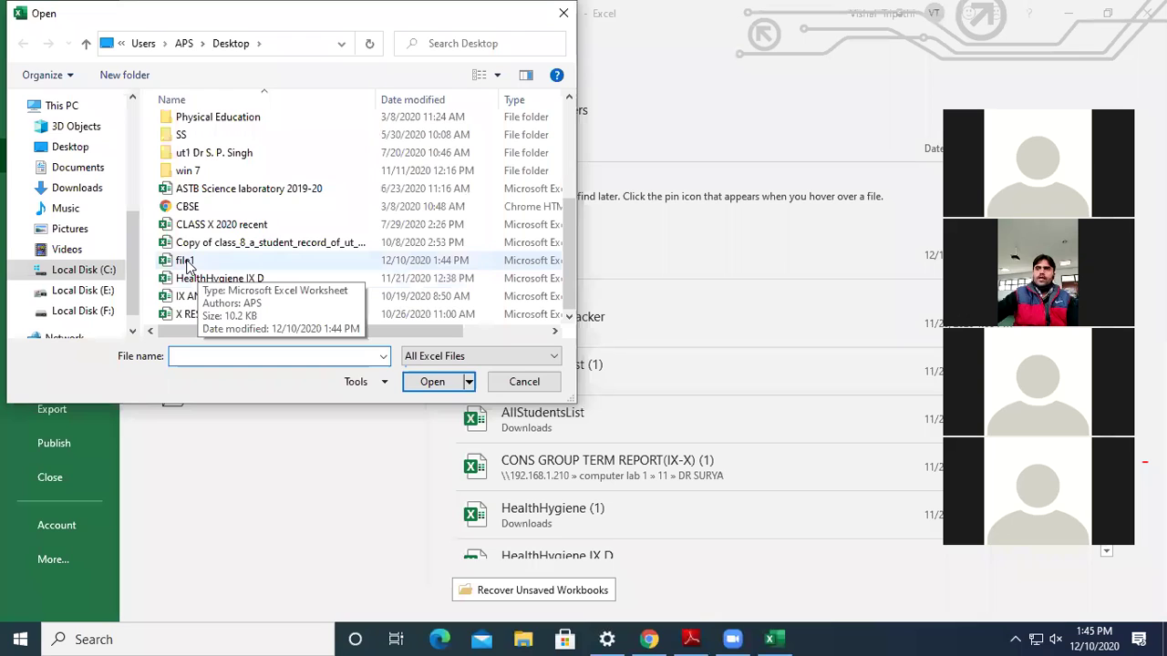
click(187, 262)
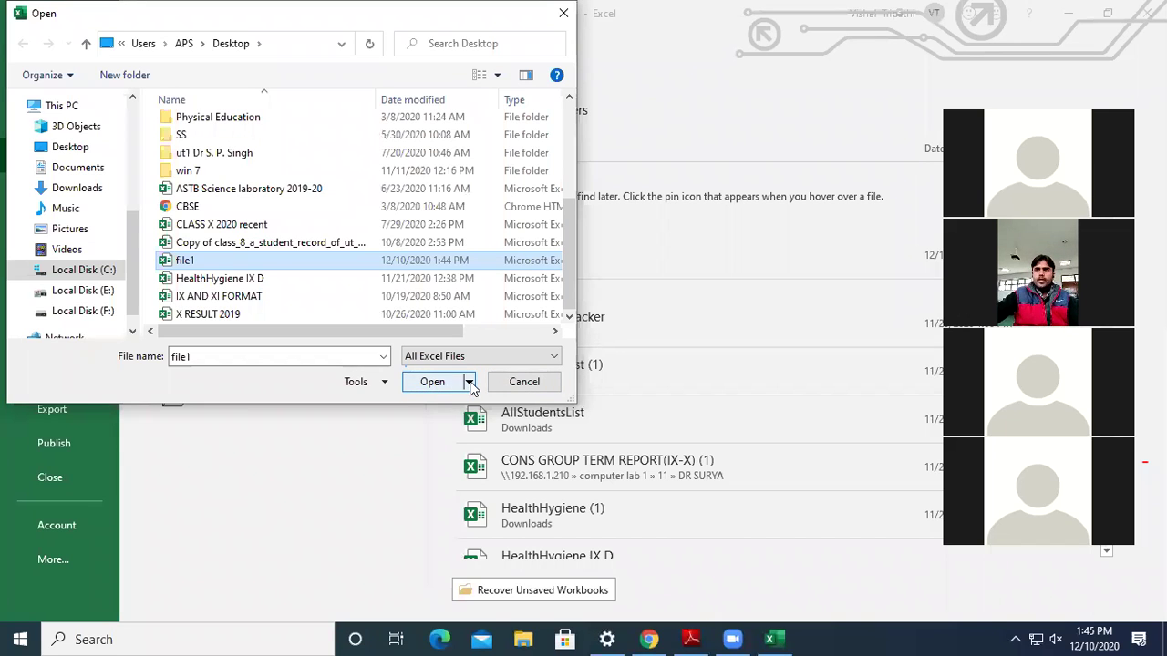
click(470, 383)
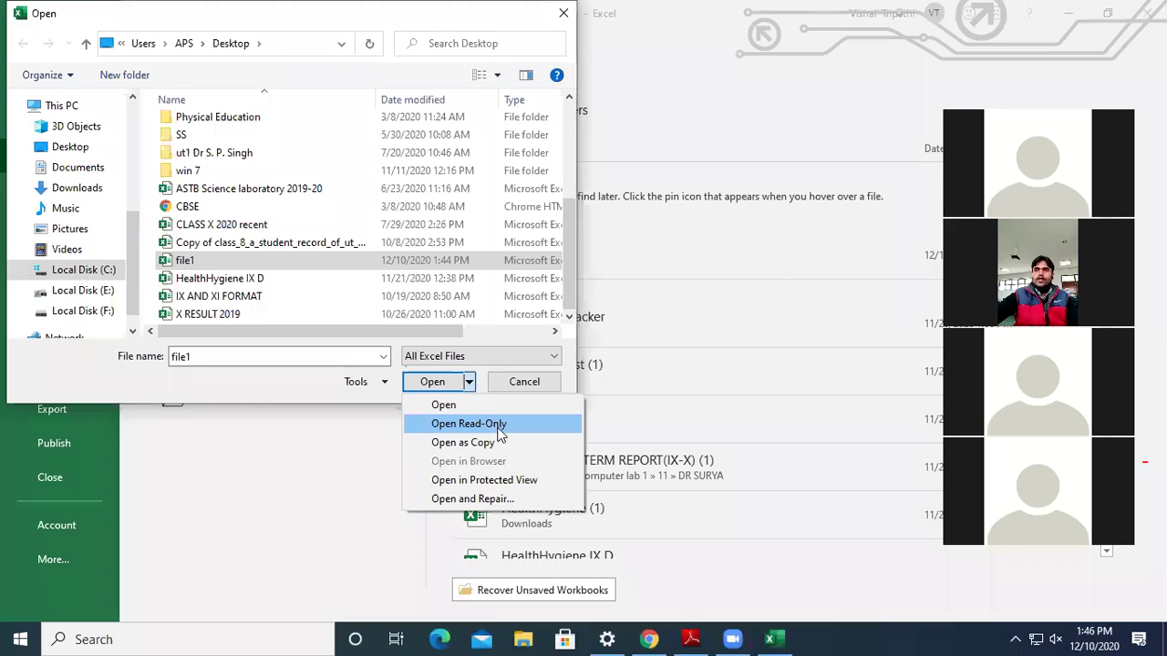
click(498, 428)
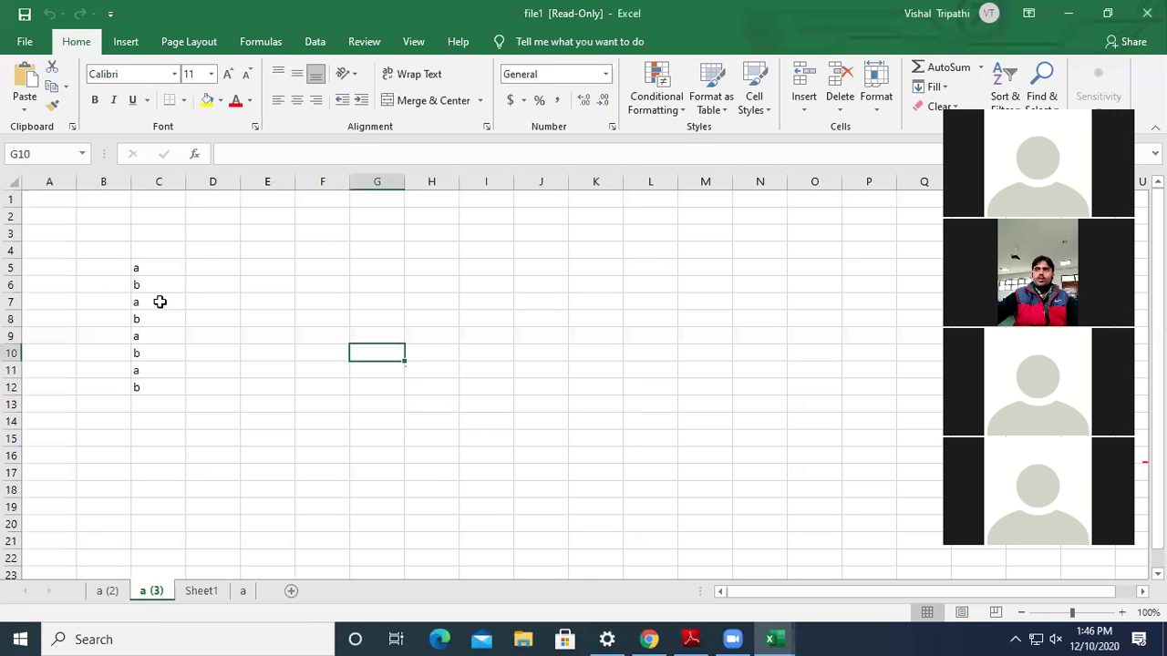
click(158, 282)
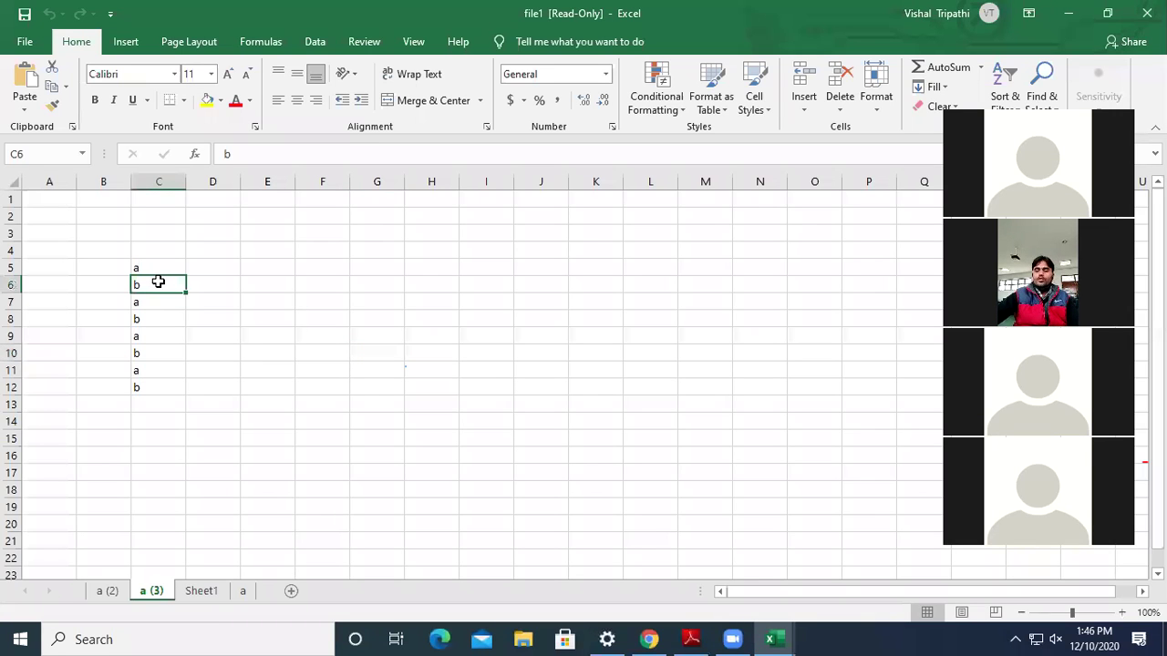
Step: Clear cells C6 and C7 on worksheet a (3) and try to save the read-only file1 workbook under its existing name
key(BackSpace)
key(Return)
key(BackSpace)
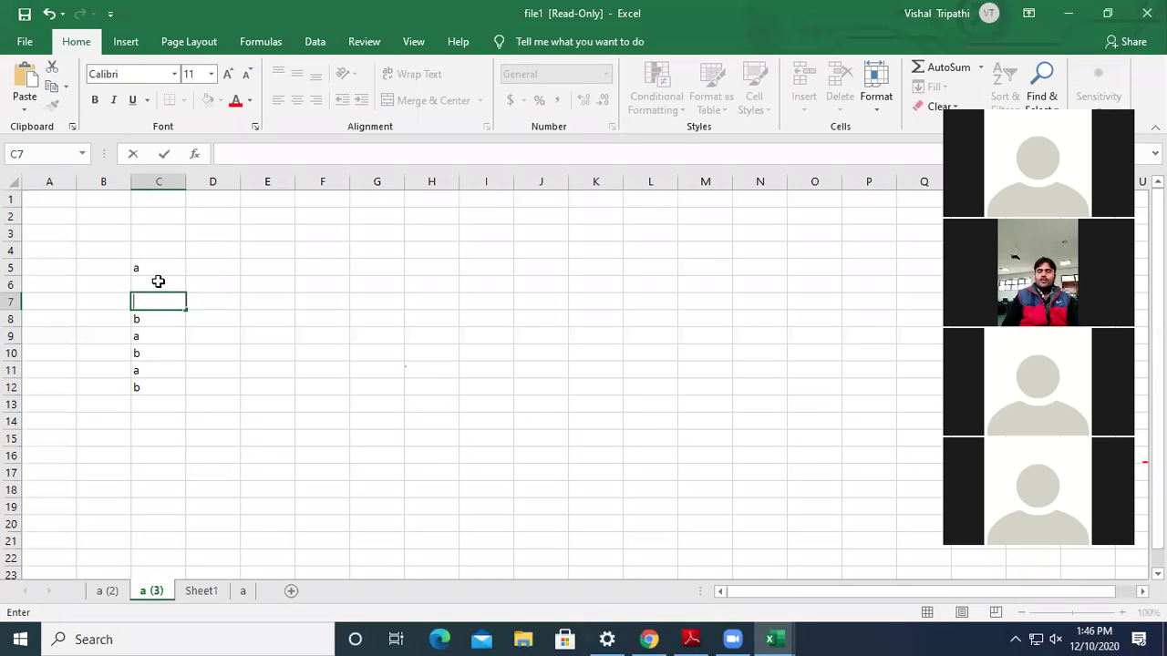
key(ctrl+s)
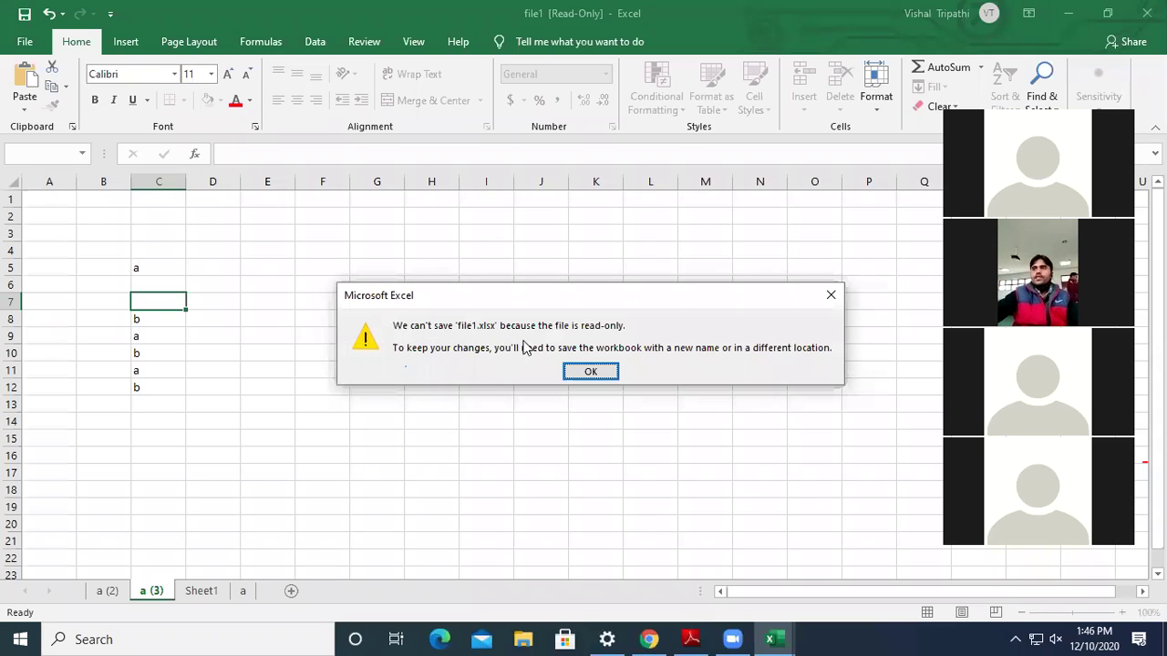
click(831, 299)
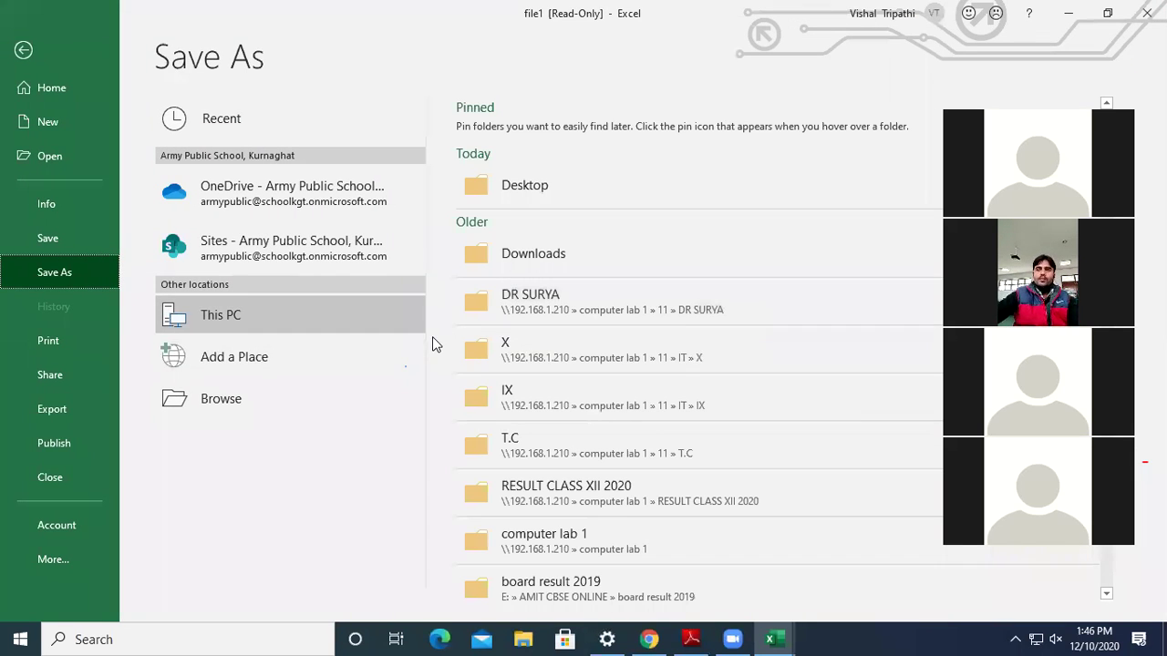
key(Escape)
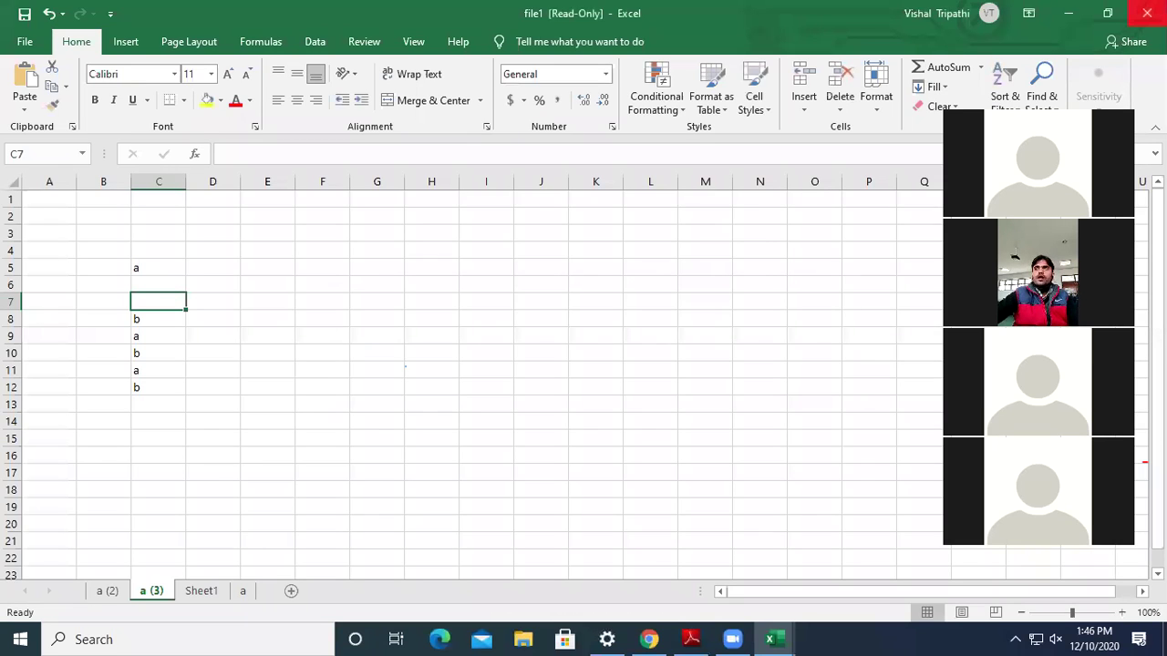
Step: Close the file1 workbook without saving its changes and switch to the textbook PDF in Adobe Reader
click(1146, 13)
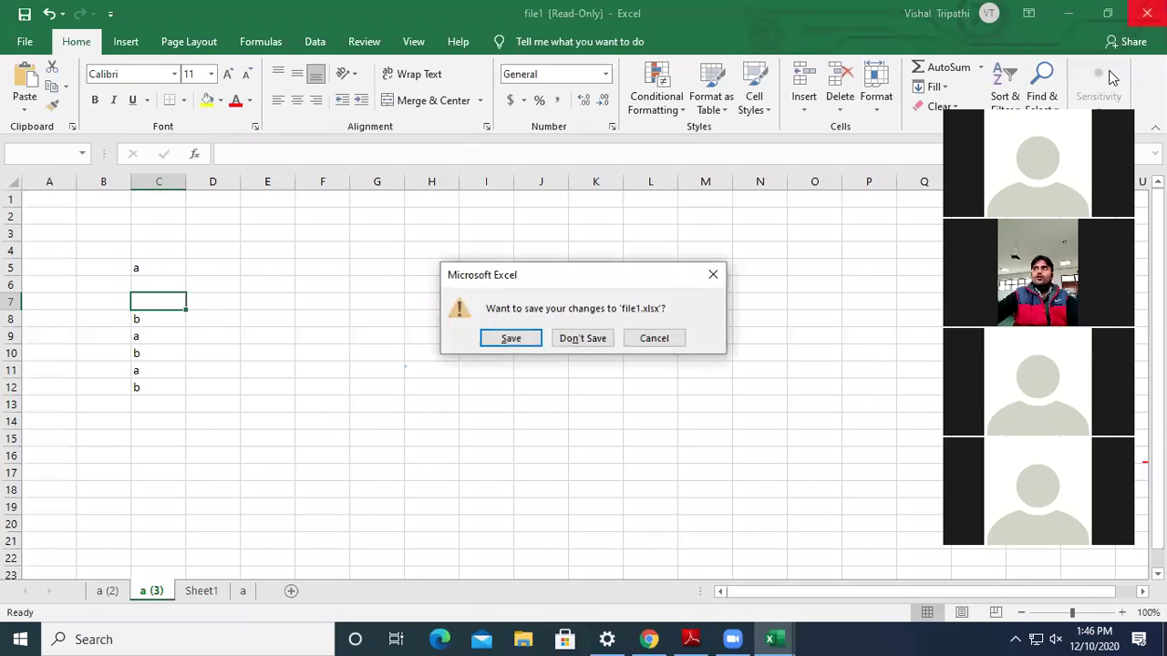
click(602, 338)
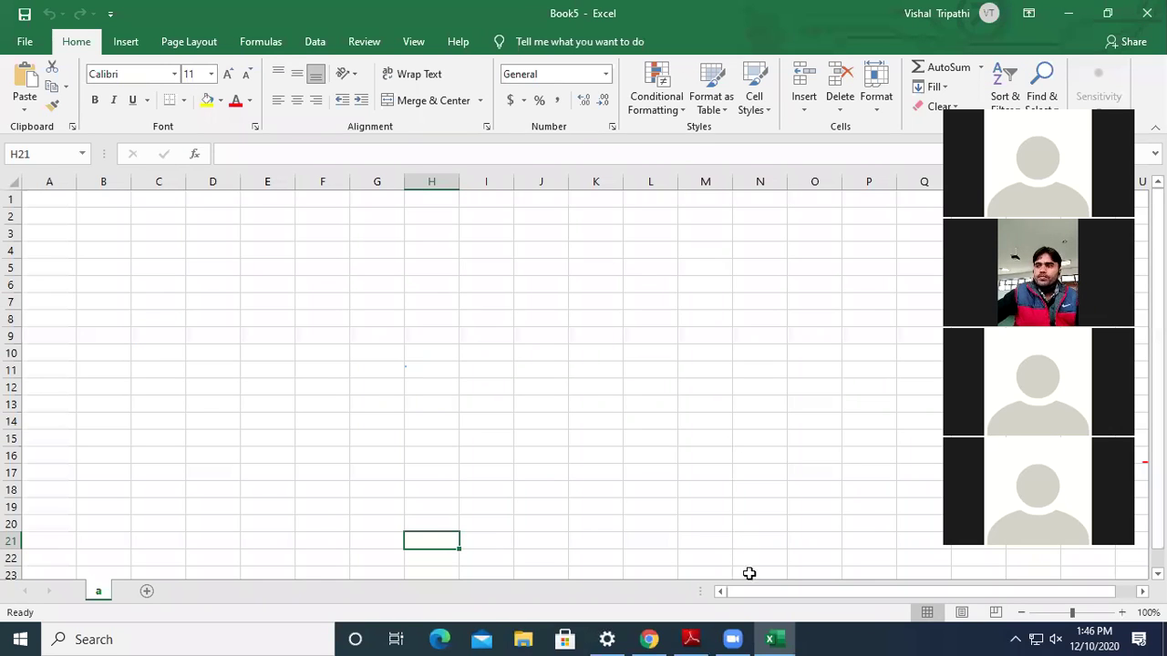
mouse_move(778, 637)
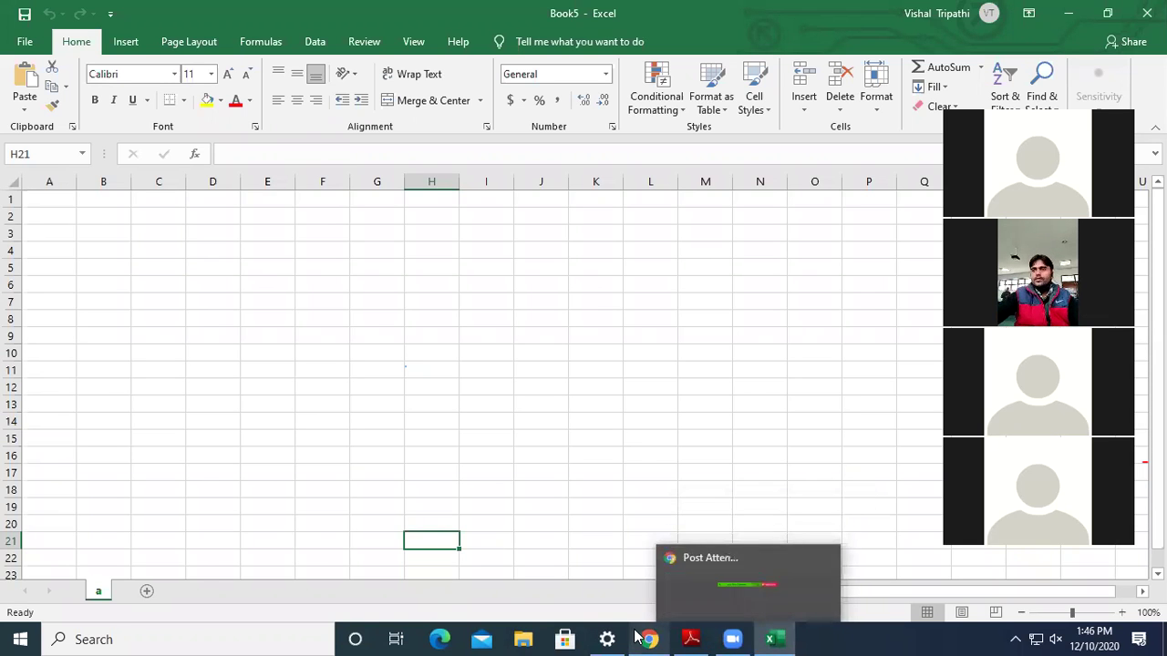
click(693, 638)
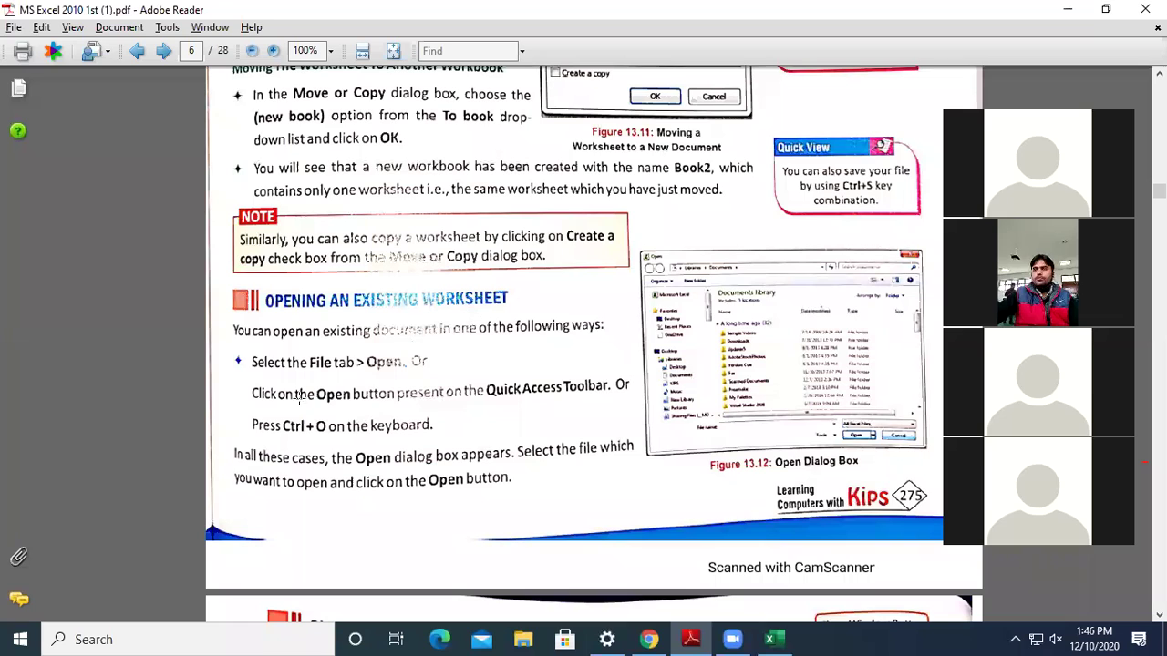